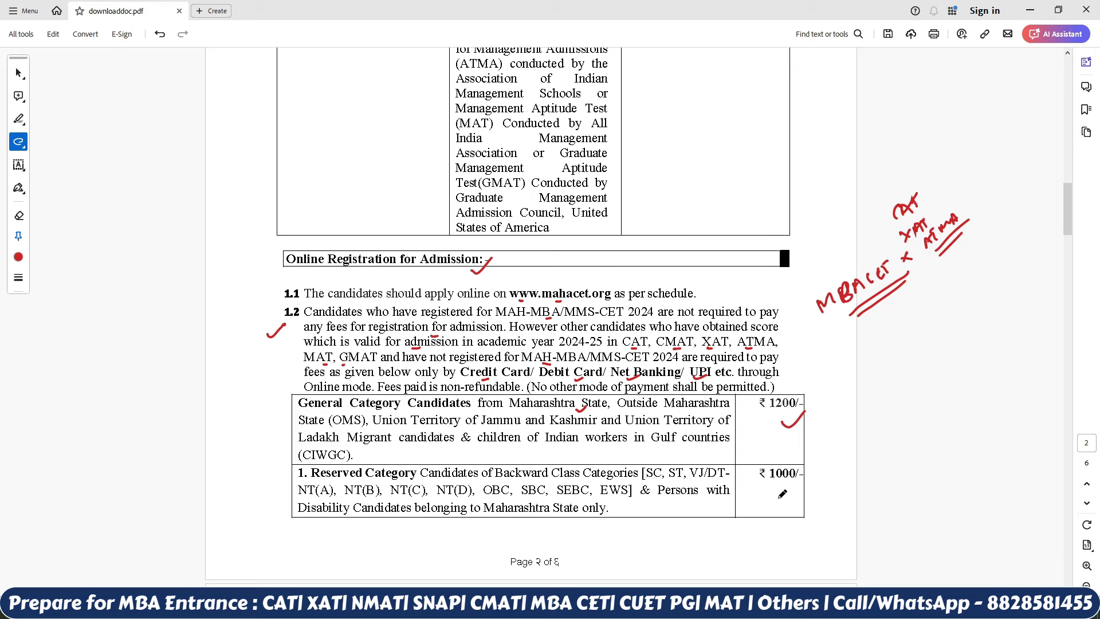
Step: On page 3, tick the ₹10,000/- NRI fee and underline and tick the SEBC note
{"action": "scroll", "coordinate": [808, 471], "scroll_direction": "down", "scroll_amount": 5}
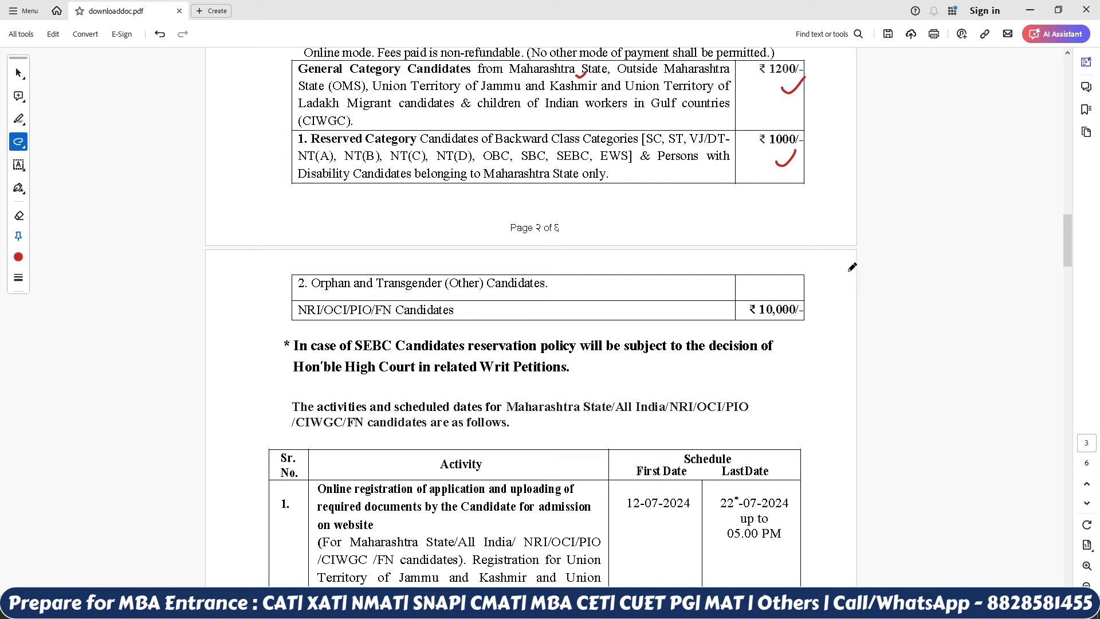
{"action": "left_click_drag", "start_coordinate": [795, 323], "coordinate": [820, 303]}
{"action": "left_click_drag", "start_coordinate": [356, 354], "coordinate": [387, 353]}
{"action": "left_click_drag", "start_coordinate": [562, 373], "coordinate": [583, 363]}
Step: Tick the schedule introduction sentence and schedule row 1 in red
{"action": "left_click_drag", "start_coordinate": [561, 425], "coordinate": [574, 419]}
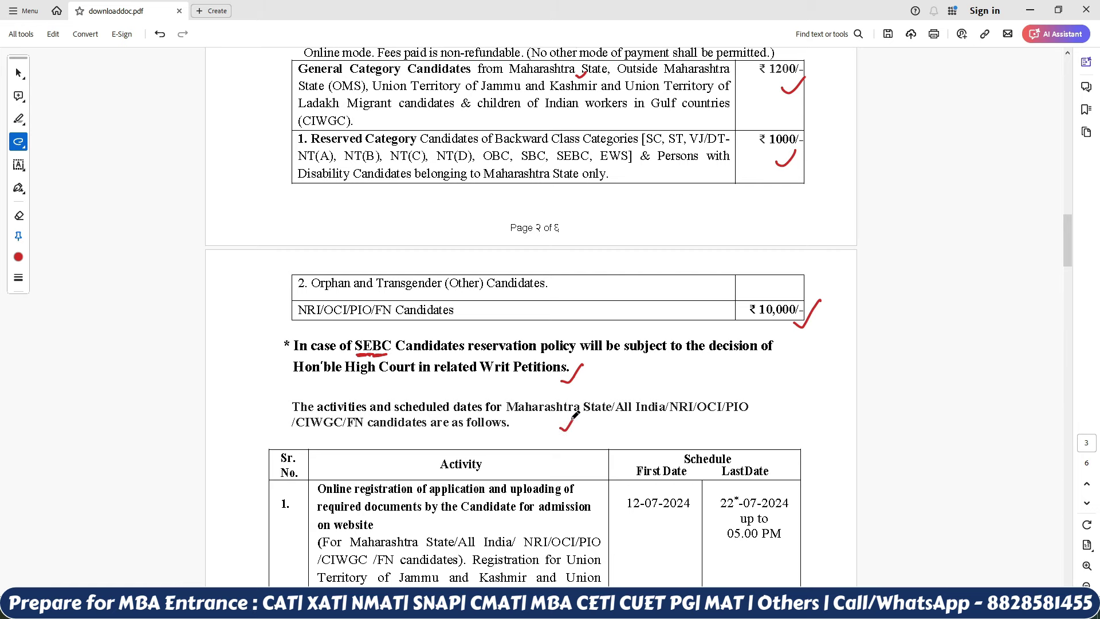
{"action": "scroll", "coordinate": [574, 417], "scroll_direction": "down", "scroll_amount": 4}
{"action": "left_click_drag", "start_coordinate": [269, 284], "coordinate": [286, 266]}
{"action": "mouse_move", "coordinate": [439, 282]}
{"action": "left_mouse_down"}
{"action": "mouse_move", "coordinate": [446, 314]}
{"action": "mouse_move", "coordinate": [486, 313]}
{"action": "left_mouse_up"}
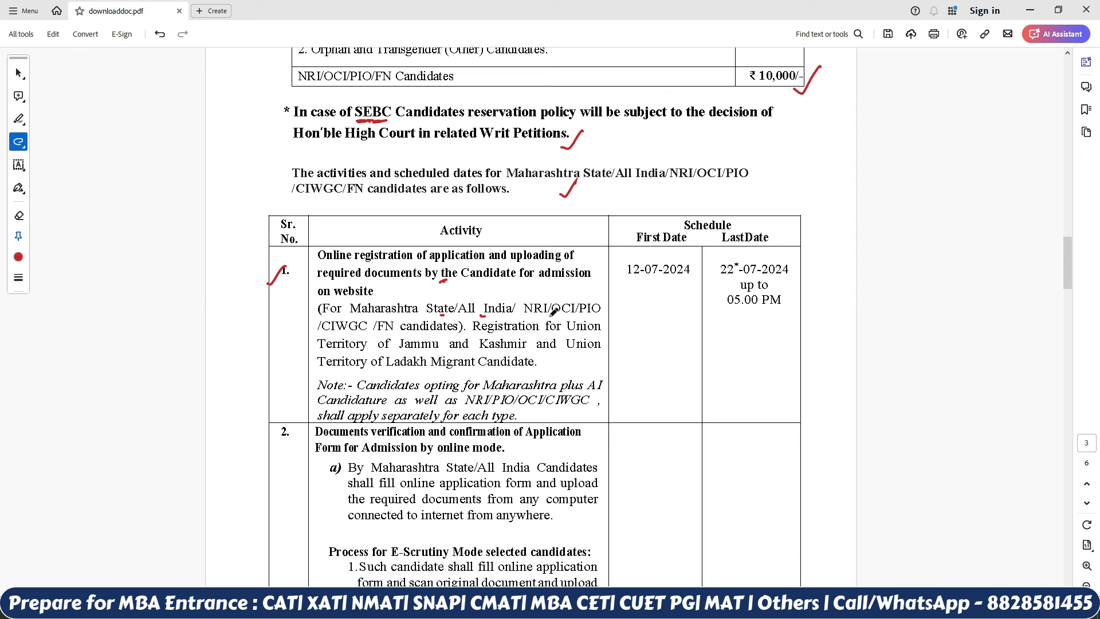
Step: Mark NRI/OCI in row 1 and tick its 12-07-2024, 22-07-2024 and 05.00 PM dates
{"action": "left_click_drag", "start_coordinate": [544, 316], "coordinate": [553, 313]}
{"action": "left_click_drag", "start_coordinate": [646, 295], "coordinate": [667, 287]}
{"action": "left_click_drag", "start_coordinate": [783, 283], "coordinate": [804, 270]}
{"action": "left_click_drag", "start_coordinate": [773, 315], "coordinate": [794, 306]}
Step: Tick row 2's online mode heading, underline 'documents', and tick 13-07-2024 and 05.00 PM
{"action": "scroll", "coordinate": [801, 309], "scroll_direction": "down", "scroll_amount": 3}
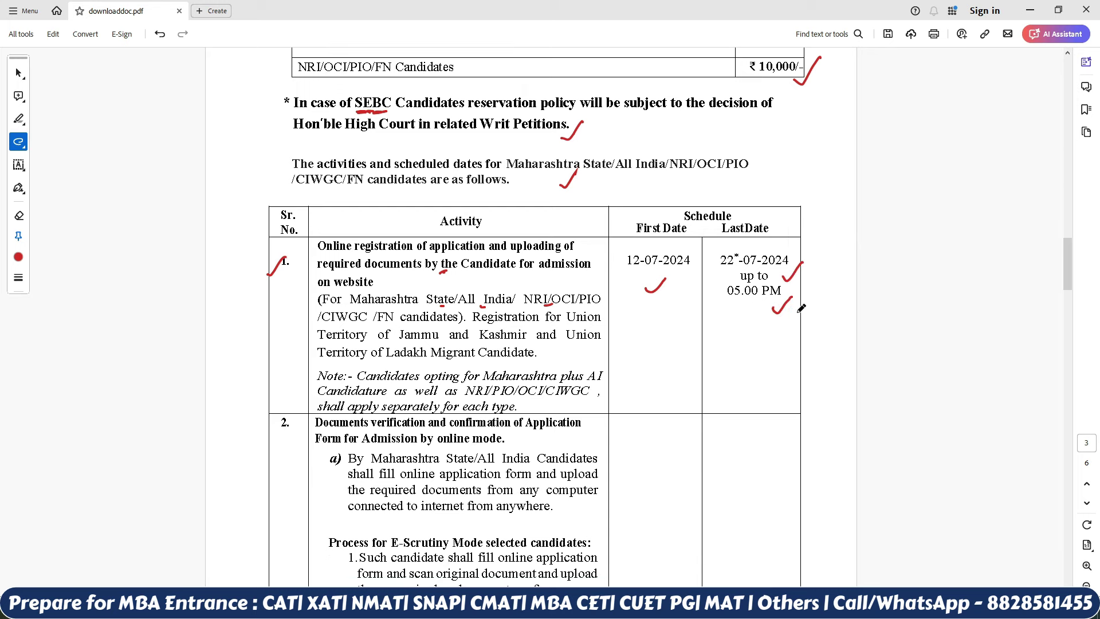
{"action": "mouse_move", "coordinate": [524, 357]}
{"action": "left_mouse_down"}
{"action": "mouse_move", "coordinate": [542, 350]}
{"action": "mouse_move", "coordinate": [558, 389]}
{"action": "left_mouse_up"}
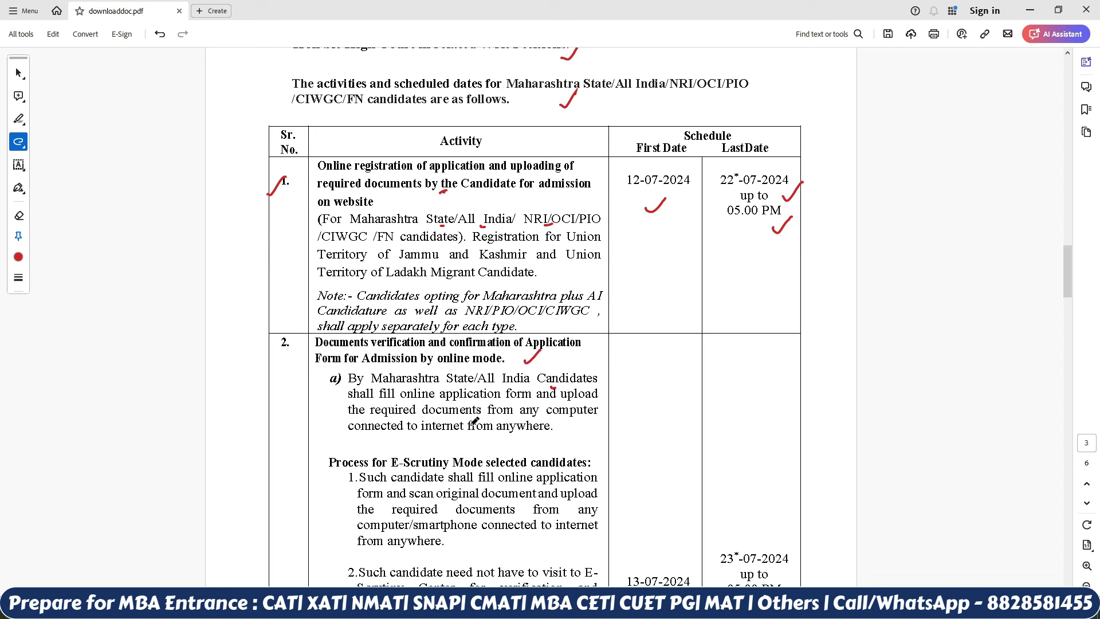
{"action": "left_click_drag", "start_coordinate": [435, 405], "coordinate": [445, 405]}
{"action": "left_click_drag", "start_coordinate": [541, 396], "coordinate": [533, 400]}
{"action": "left_click_drag", "start_coordinate": [464, 418], "coordinate": [471, 417]}
{"action": "left_click_drag", "start_coordinate": [331, 494], "coordinate": [352, 473]}
{"action": "scroll", "coordinate": [358, 475], "scroll_direction": "down", "scroll_amount": 1}
{"action": "scroll", "coordinate": [358, 465], "scroll_direction": "down", "scroll_amount": 4}
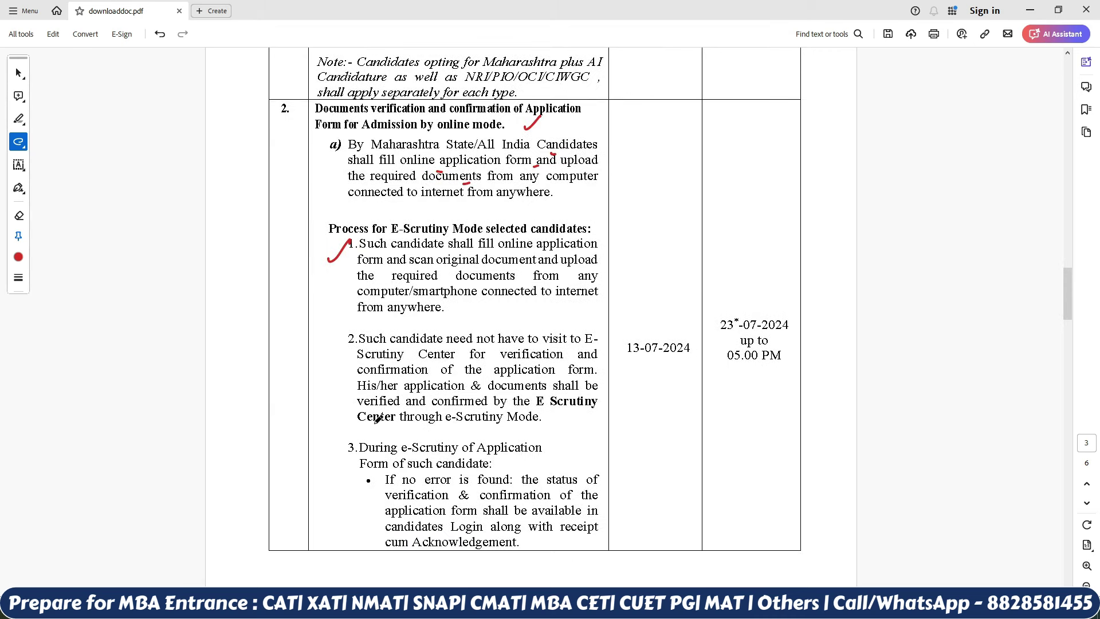
{"action": "left_click_drag", "start_coordinate": [629, 373], "coordinate": [652, 360]}
{"action": "left_click_drag", "start_coordinate": [752, 379], "coordinate": [771, 369]}
{"action": "scroll", "coordinate": [796, 330], "scroll_direction": "down", "scroll_amount": 7}
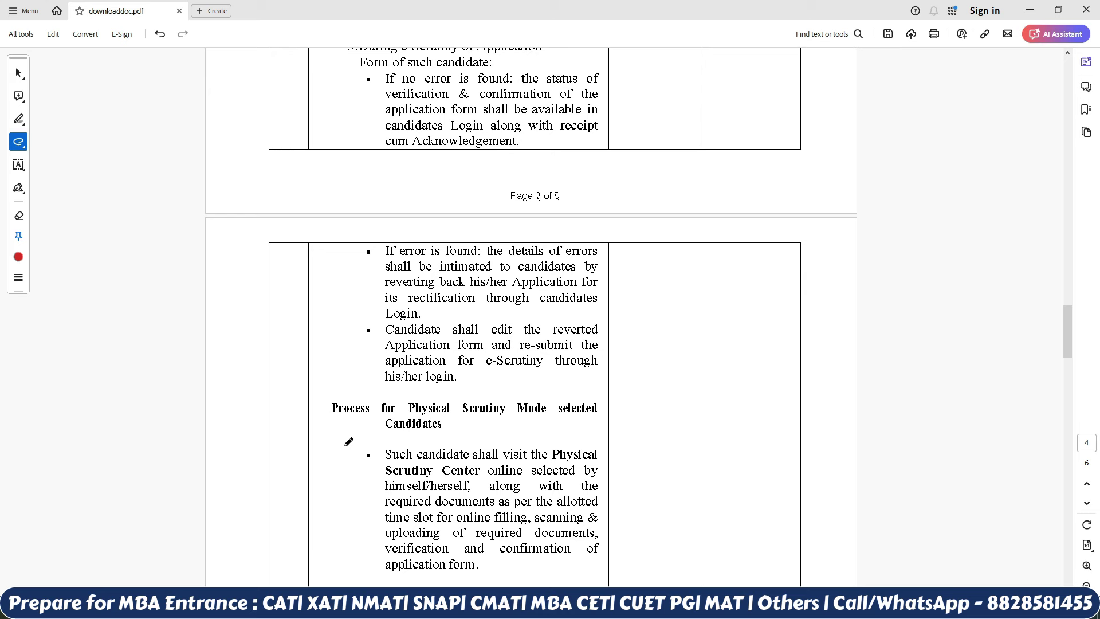
Step: Tick the physical scrutiny centre bullet and handwrite a date note in the right column
{"action": "left_click_drag", "start_coordinate": [342, 457], "coordinate": [364, 440]}
{"action": "scroll", "coordinate": [367, 430], "scroll_direction": "down", "scroll_amount": 3}
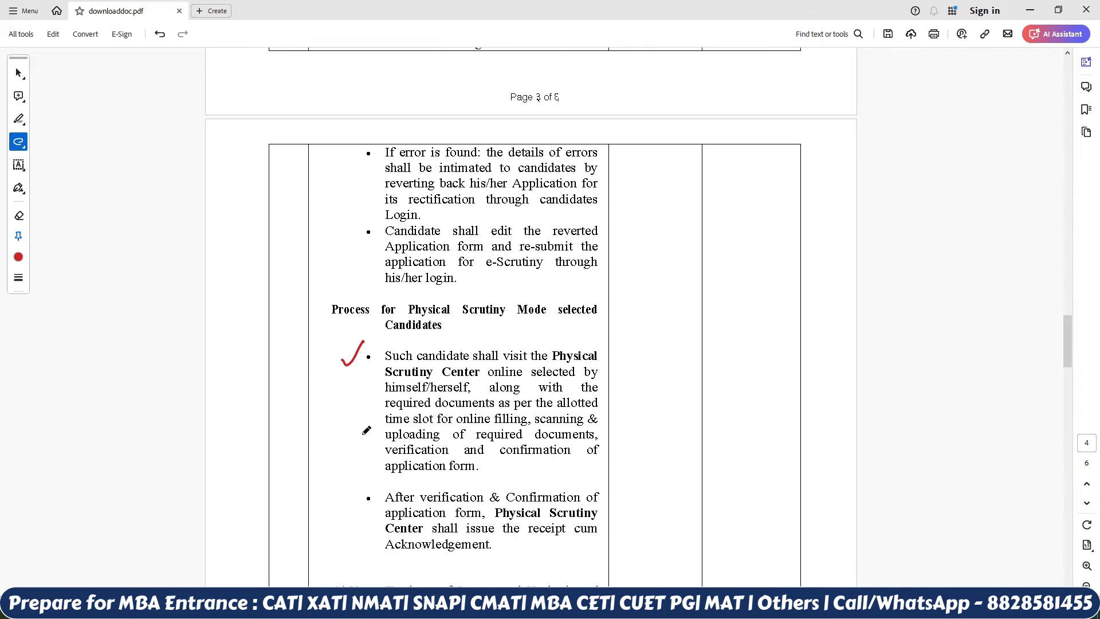
{"action": "scroll", "coordinate": [366, 430], "scroll_direction": "down", "scroll_amount": 7}
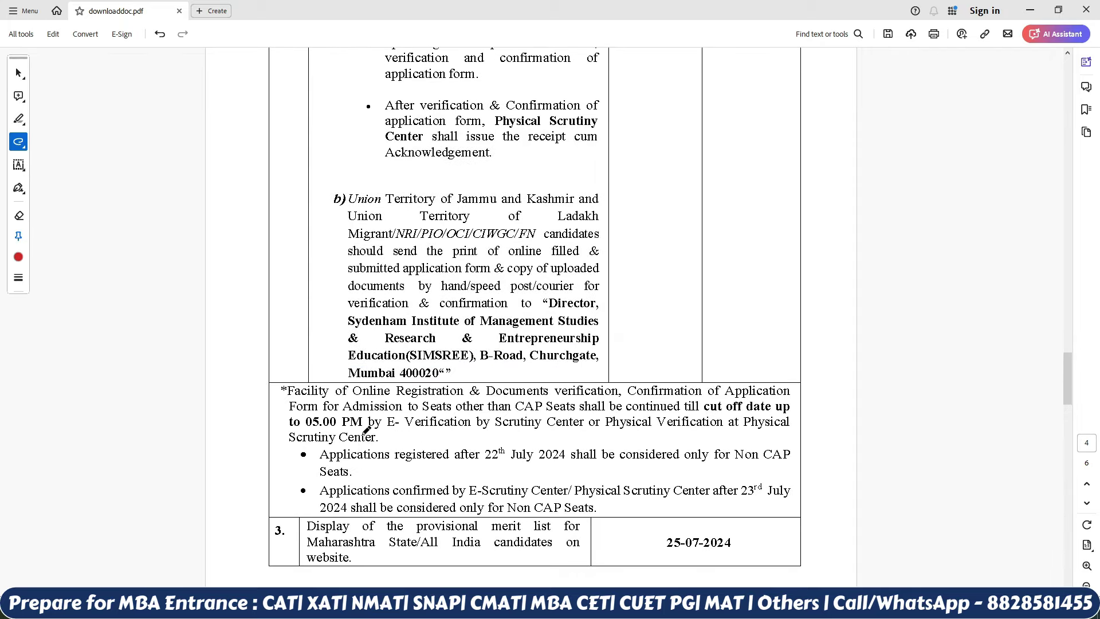
{"action": "left_click_drag", "start_coordinate": [651, 223], "coordinate": [656, 233]}
{"action": "mouse_move", "coordinate": [666, 222]}
{"action": "left_mouse_down"}
{"action": "mouse_move", "coordinate": [659, 232]}
{"action": "mouse_move", "coordinate": [733, 152]}
{"action": "left_mouse_up"}
Step: Underline and tick both Non CAP Seats cutoff bullets, including the 23rd July date
{"action": "scroll", "coordinate": [734, 152], "scroll_direction": "down", "scroll_amount": 2}
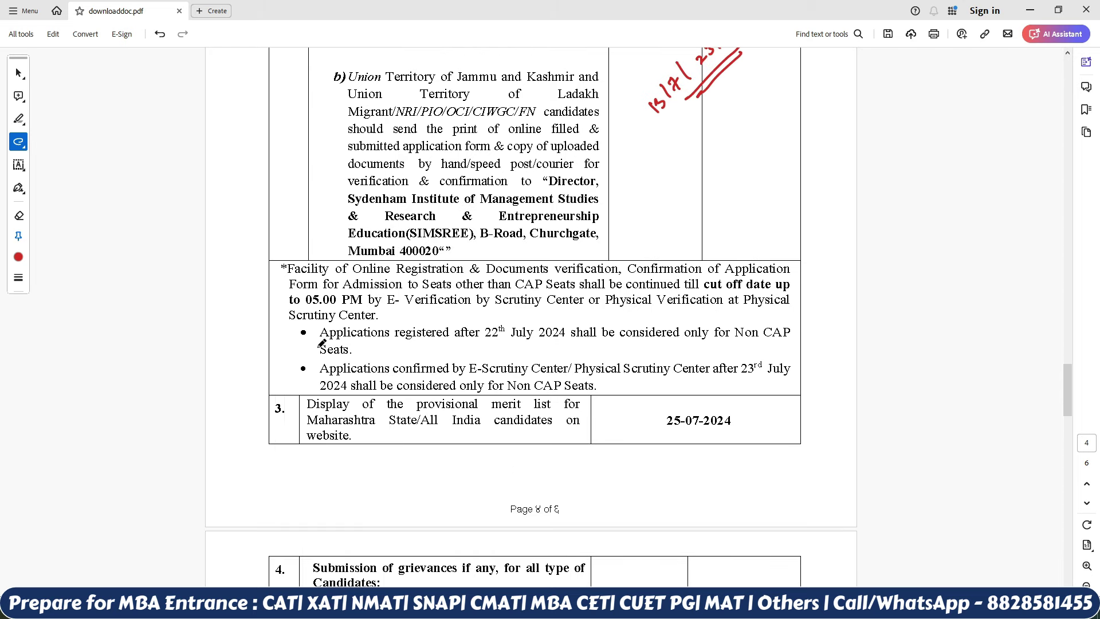
{"action": "left_click_drag", "start_coordinate": [296, 338], "coordinate": [313, 329]}
{"action": "left_click_drag", "start_coordinate": [489, 340], "coordinate": [499, 341]}
{"action": "left_click_drag", "start_coordinate": [752, 340], "coordinate": [762, 337]}
{"action": "left_click_drag", "start_coordinate": [788, 342], "coordinate": [801, 332]}
{"action": "left_click_drag", "start_coordinate": [293, 372], "coordinate": [312, 363]}
{"action": "left_click_drag", "start_coordinate": [634, 375], "coordinate": [646, 372]}
{"action": "left_click_drag", "start_coordinate": [745, 381], "coordinate": [760, 379]}
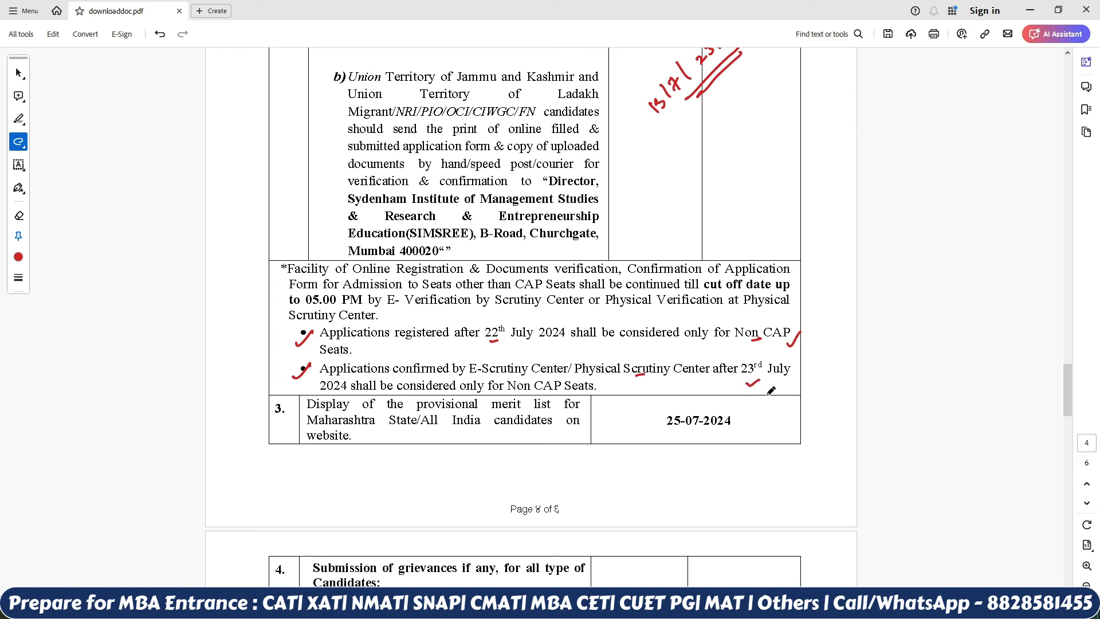
{"action": "left_click_drag", "start_coordinate": [596, 388], "coordinate": [615, 380]}
Step: Tick schedule row 3, its provisional merit list text and the 25-07-2024 date
{"action": "left_click_drag", "start_coordinate": [269, 424], "coordinate": [290, 409]}
{"action": "left_click_drag", "start_coordinate": [471, 441], "coordinate": [483, 437]}
{"action": "left_click_drag", "start_coordinate": [728, 439], "coordinate": [749, 421]}
Step: Tick row 4 and its 26-07-2024 and 28-07-2024 grievance dates
{"action": "scroll", "coordinate": [750, 419], "scroll_direction": "down", "scroll_amount": 5}
{"action": "left_click_drag", "start_coordinate": [263, 319], "coordinate": [288, 293]}
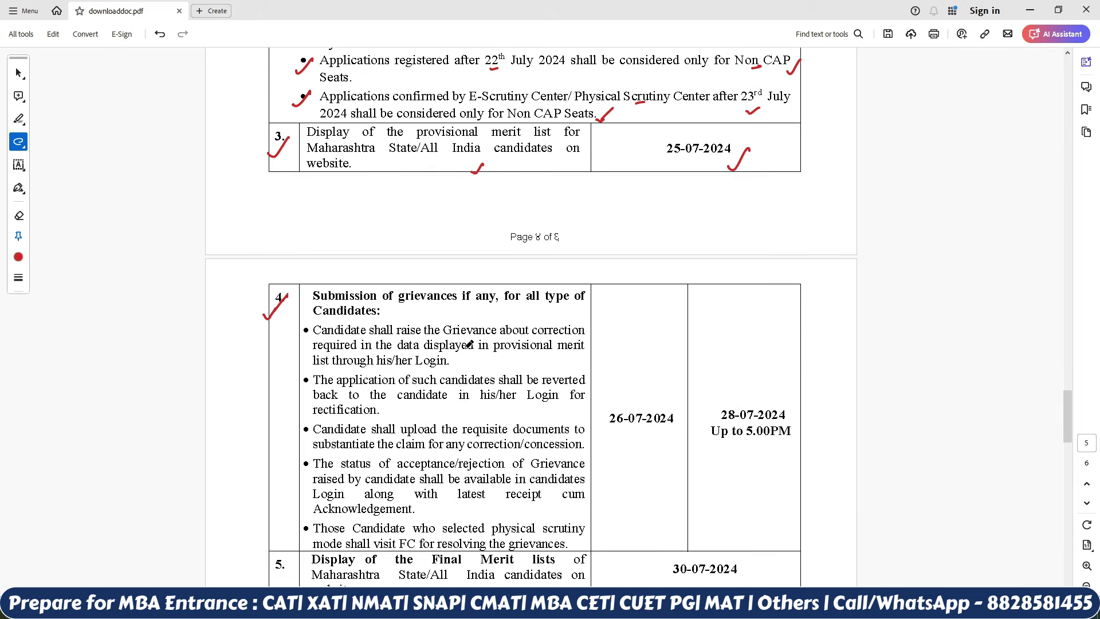
{"action": "left_click_drag", "start_coordinate": [612, 448], "coordinate": [630, 437]}
{"action": "left_click_drag", "start_coordinate": [757, 456], "coordinate": [772, 454]}
Step: Tick the 30-07-2024 final merit list date and the Important Instructions for candidate heading
{"action": "scroll", "coordinate": [781, 466], "scroll_direction": "down", "scroll_amount": 5}
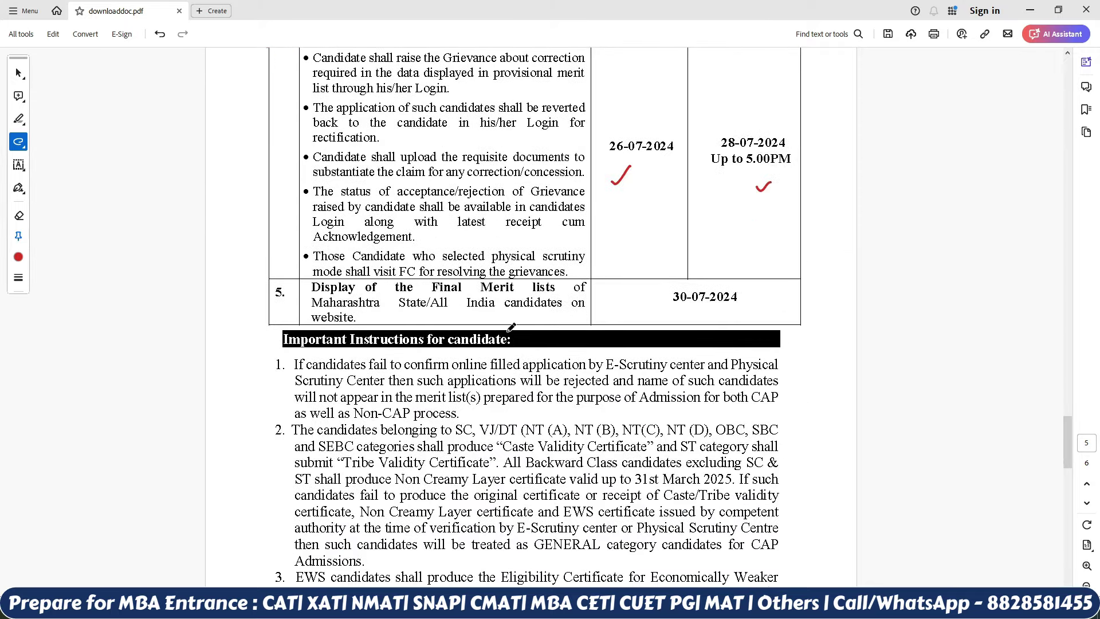
{"action": "left_click_drag", "start_coordinate": [689, 316], "coordinate": [713, 306]}
{"action": "scroll", "coordinate": [715, 306], "scroll_direction": "down", "scroll_amount": 5}
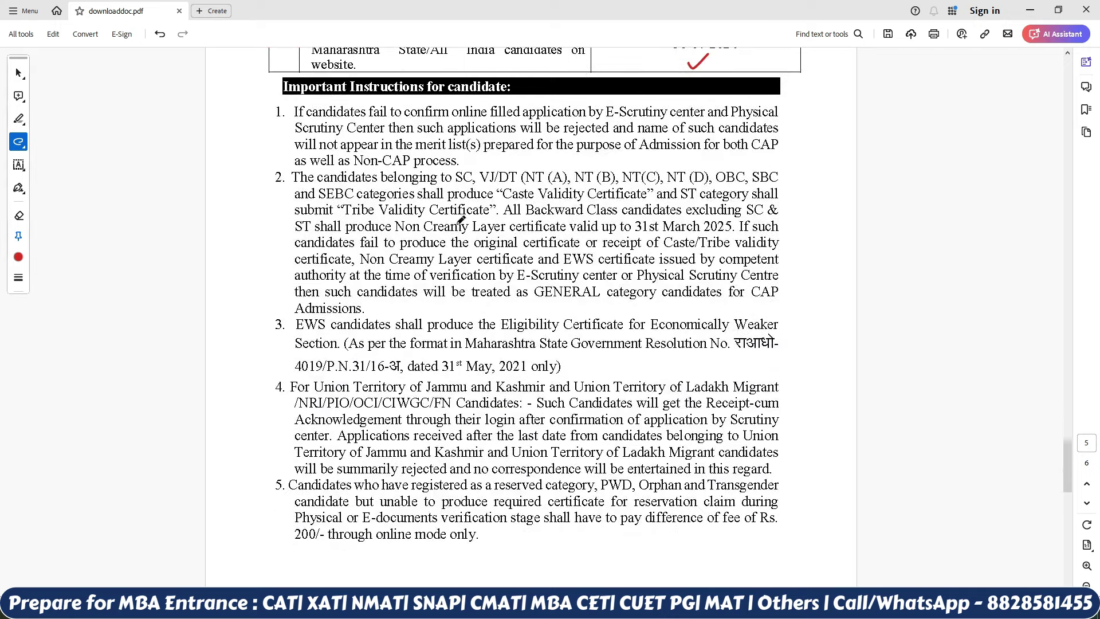
{"action": "left_click_drag", "start_coordinate": [503, 102], "coordinate": [527, 85]}
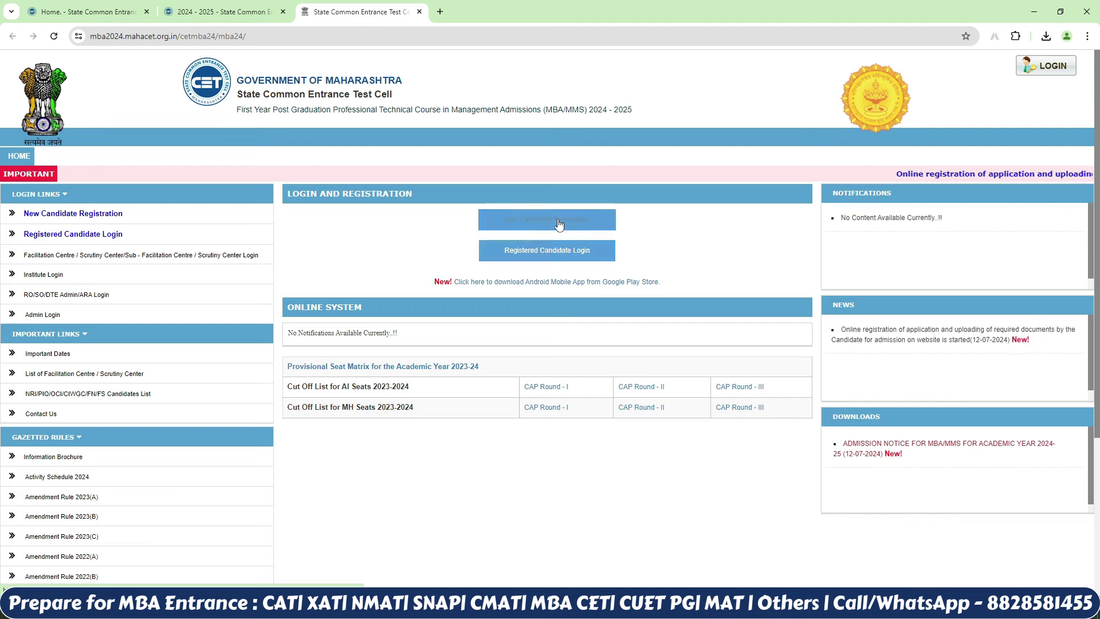
Step: Start a new candidate registration, answer No to foreign national, and enter the candidate's full name
{"action": "left_click", "coordinate": [559, 224]}
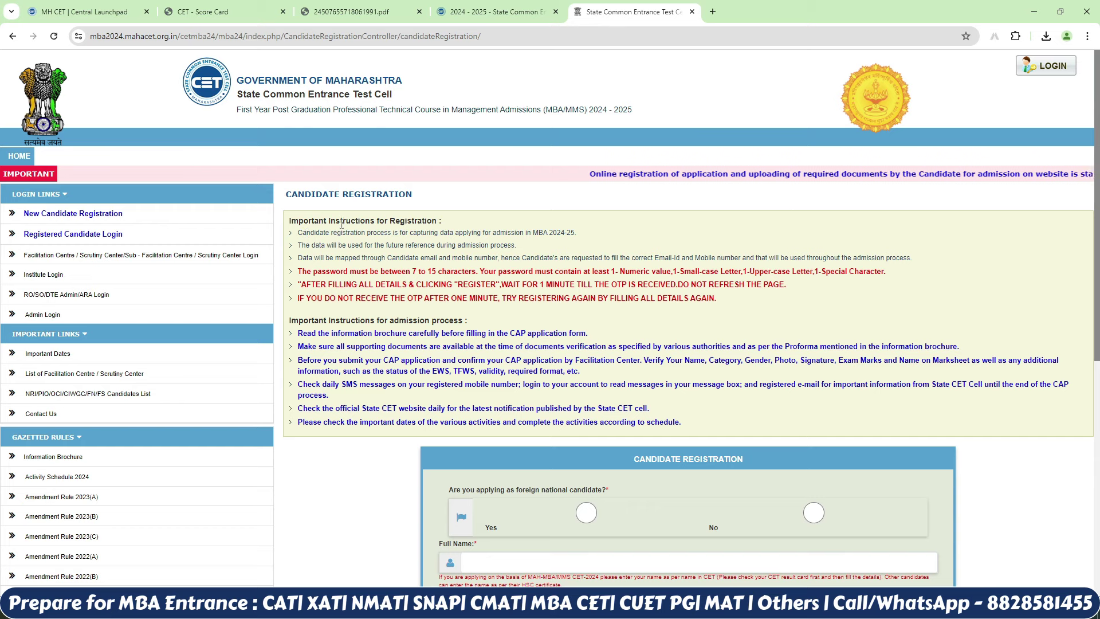
{"action": "scroll", "coordinate": [1085, 376], "scroll_direction": "down", "scroll_amount": 5}
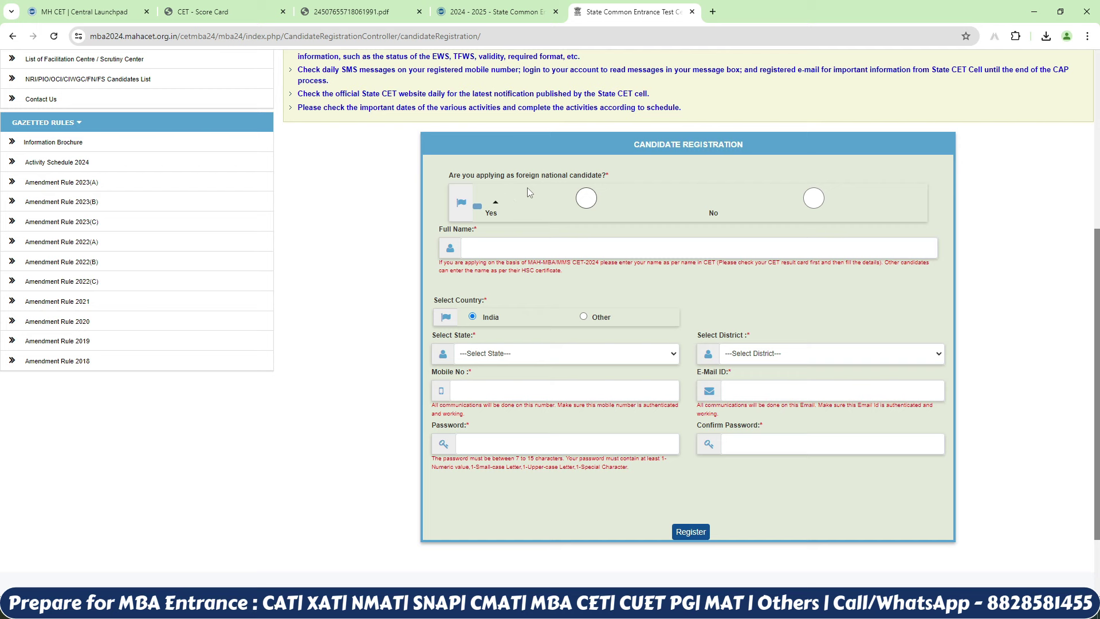
{"action": "left_click", "coordinate": [813, 198]}
{"action": "left_click", "coordinate": [696, 245]}
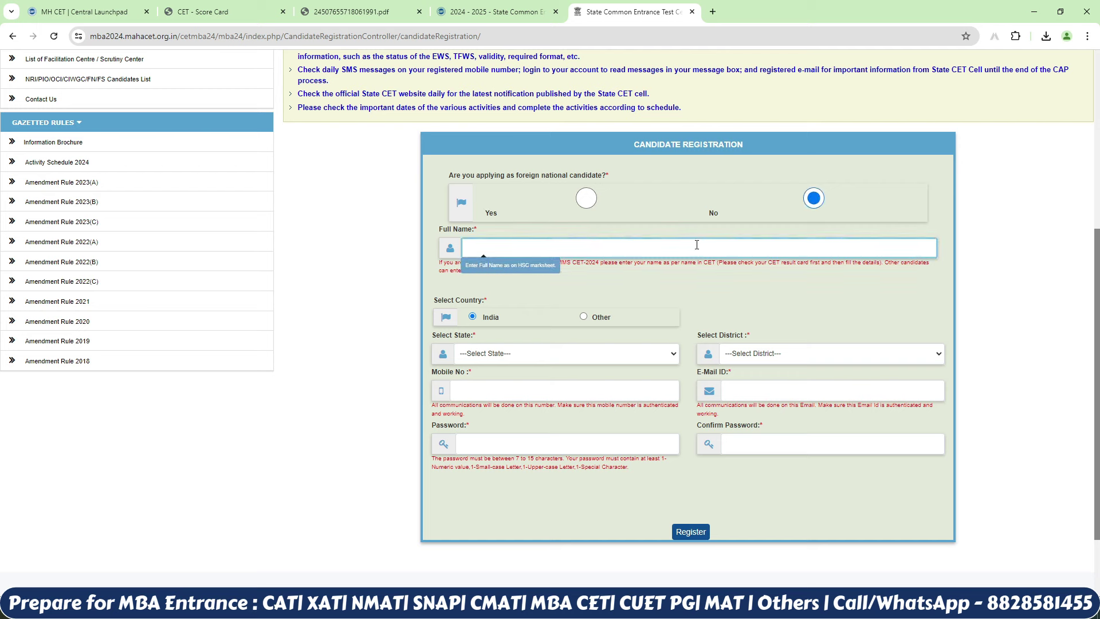
{"action": "left_click", "coordinate": [676, 292]}
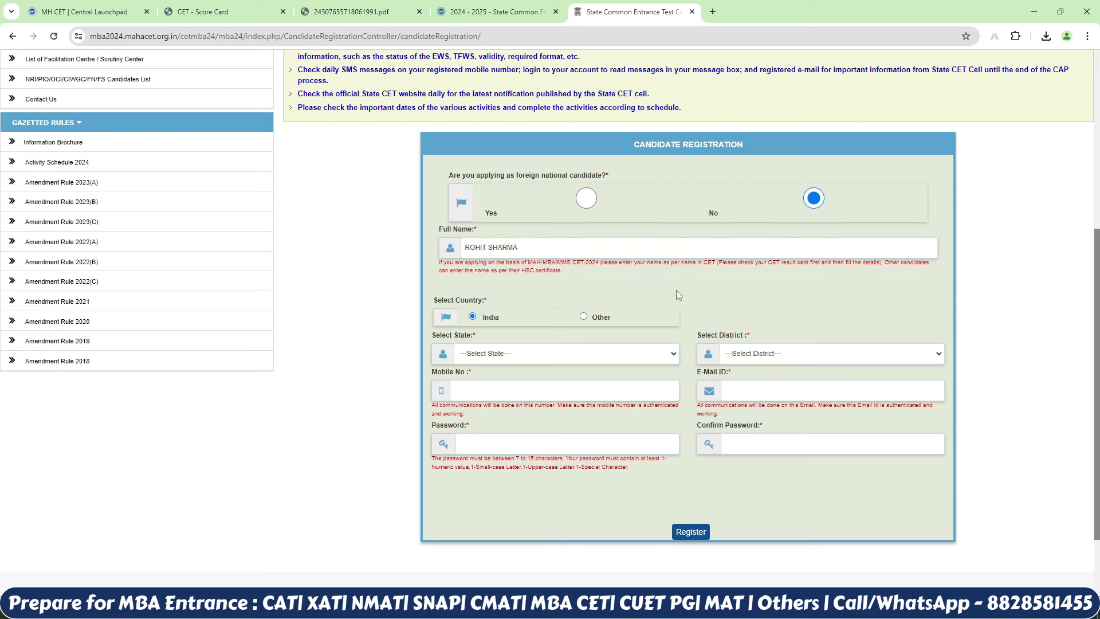
Step: Set the state to Maharashtra and the district to Palghar
{"action": "left_click", "coordinate": [637, 352]}
{"action": "left_click", "coordinate": [823, 353]}
{"action": "left_click", "coordinate": [745, 565]}
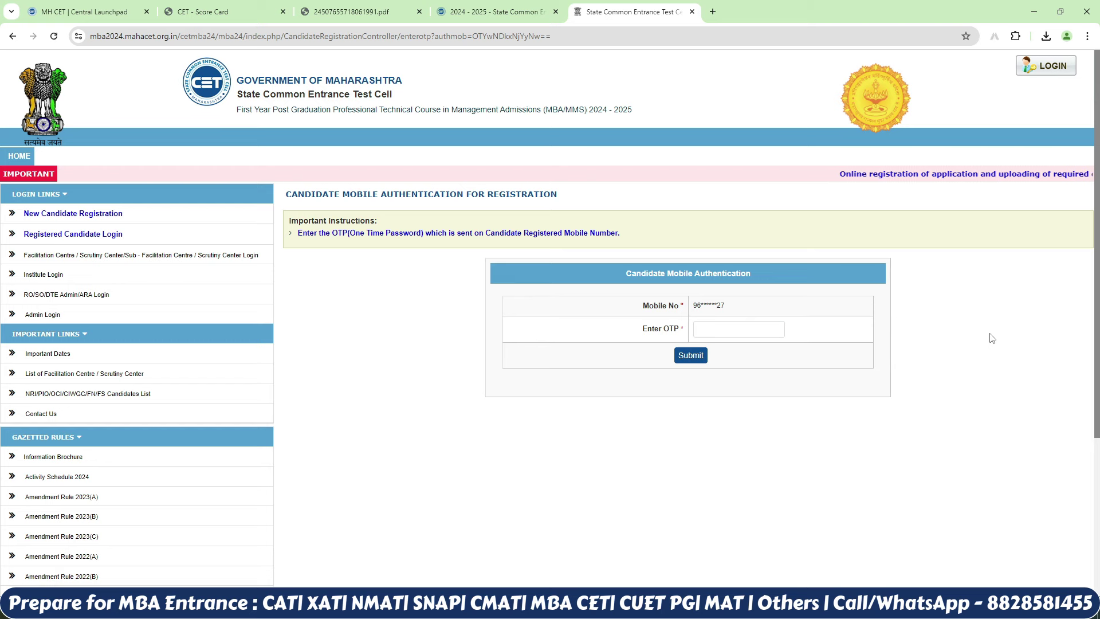
Step: Paste and submit the mobile OTP, then log in to the candidate account
{"action": "key", "text": "ctrl+v"}
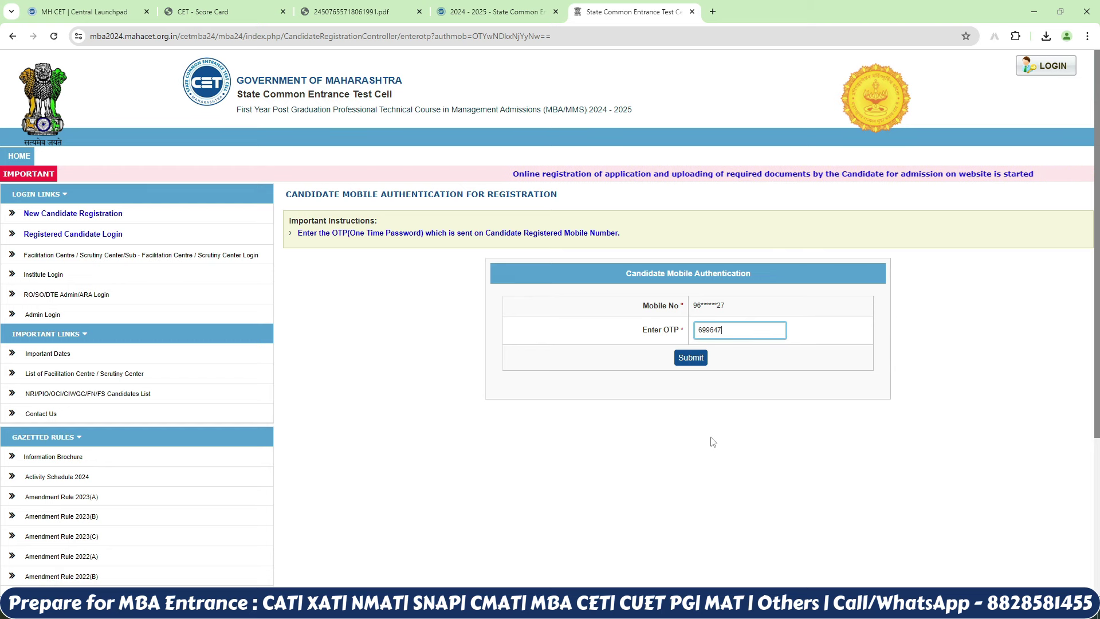
{"action": "left_click", "coordinate": [691, 365]}
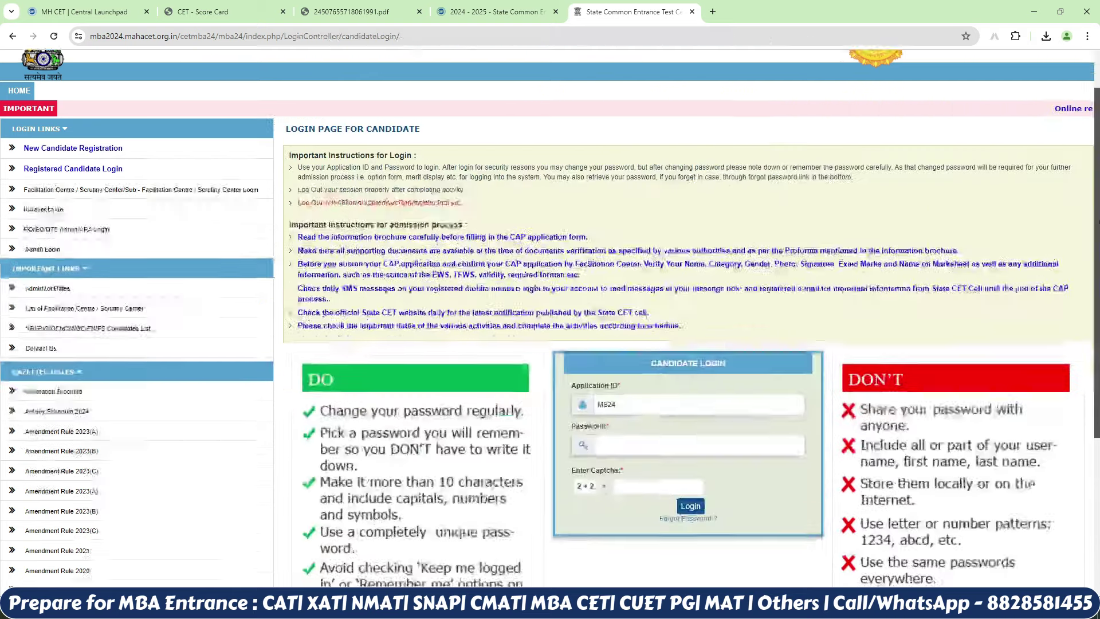
{"action": "scroll", "coordinate": [478, 314], "scroll_direction": "down", "scroll_amount": 2}
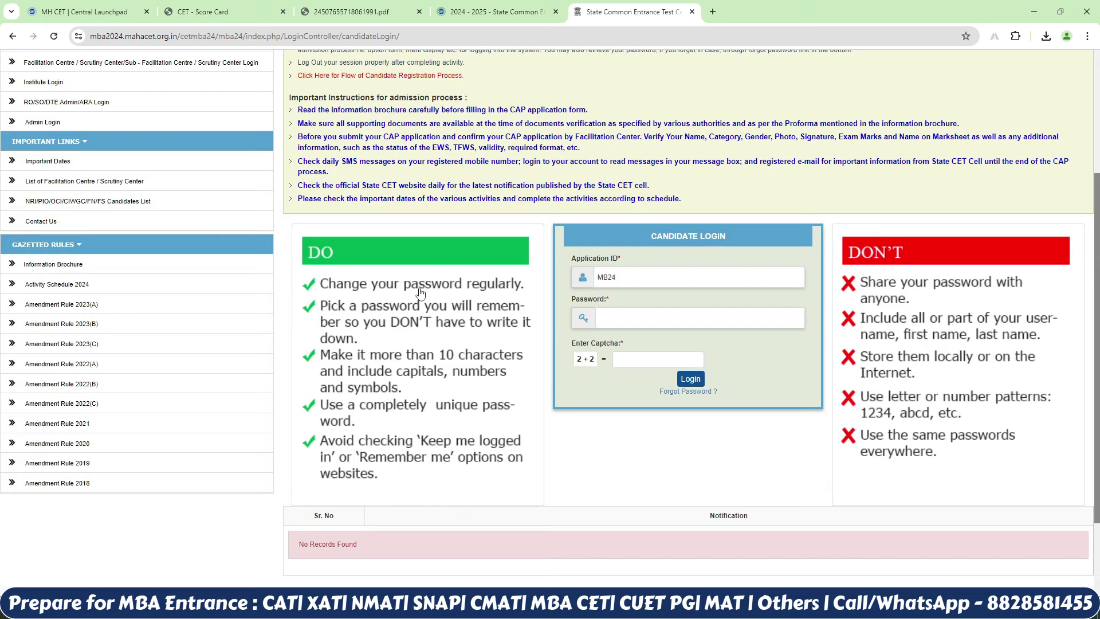
{"action": "left_click", "coordinate": [625, 275]}
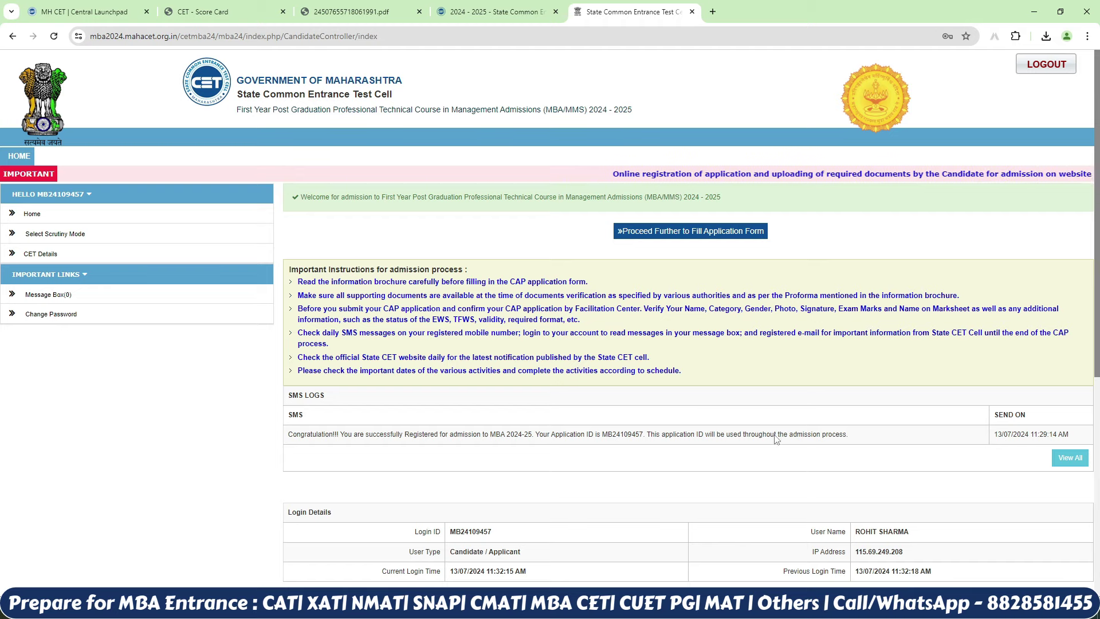
Step: Review the dashboard's Application Form Status, then go to CET Details
{"action": "scroll", "coordinate": [1098, 270], "scroll_direction": "down", "scroll_amount": 6}
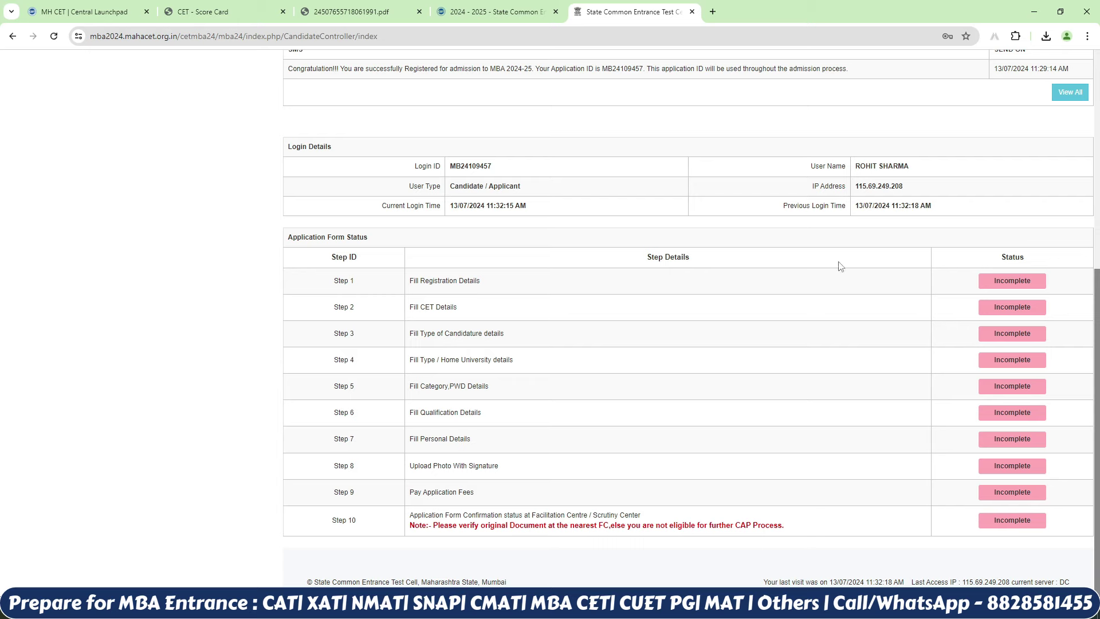
{"action": "scroll", "coordinate": [841, 267], "scroll_direction": "up", "scroll_amount": 6}
{"action": "left_click", "coordinate": [106, 249]}
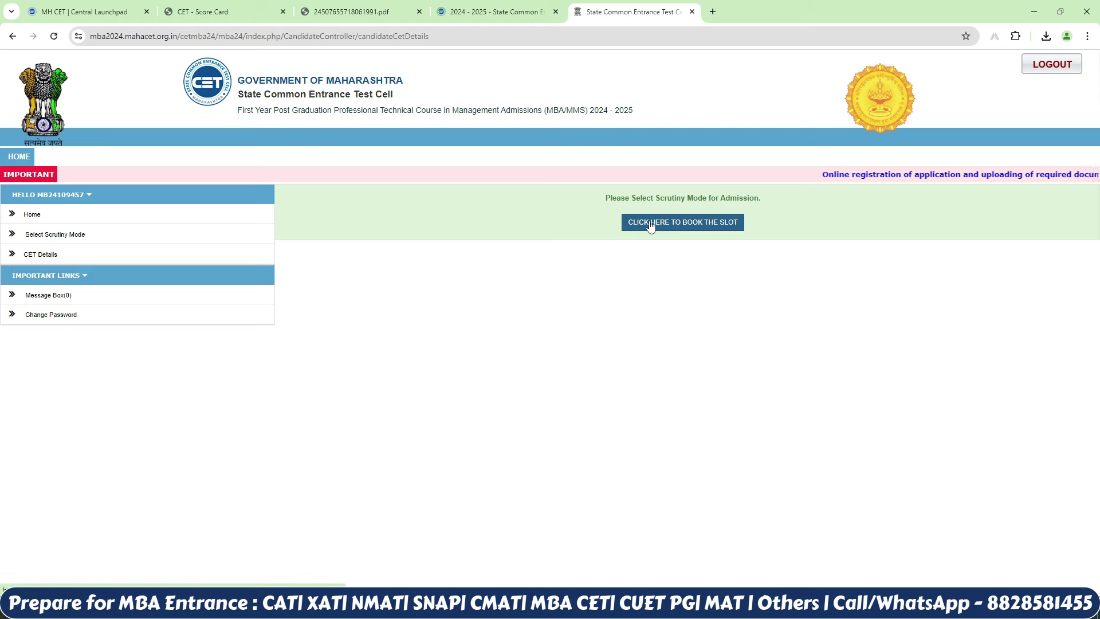
Step: Choose physical scrutiny mode and save it to reach slot booking
{"action": "left_click", "coordinate": [652, 224]}
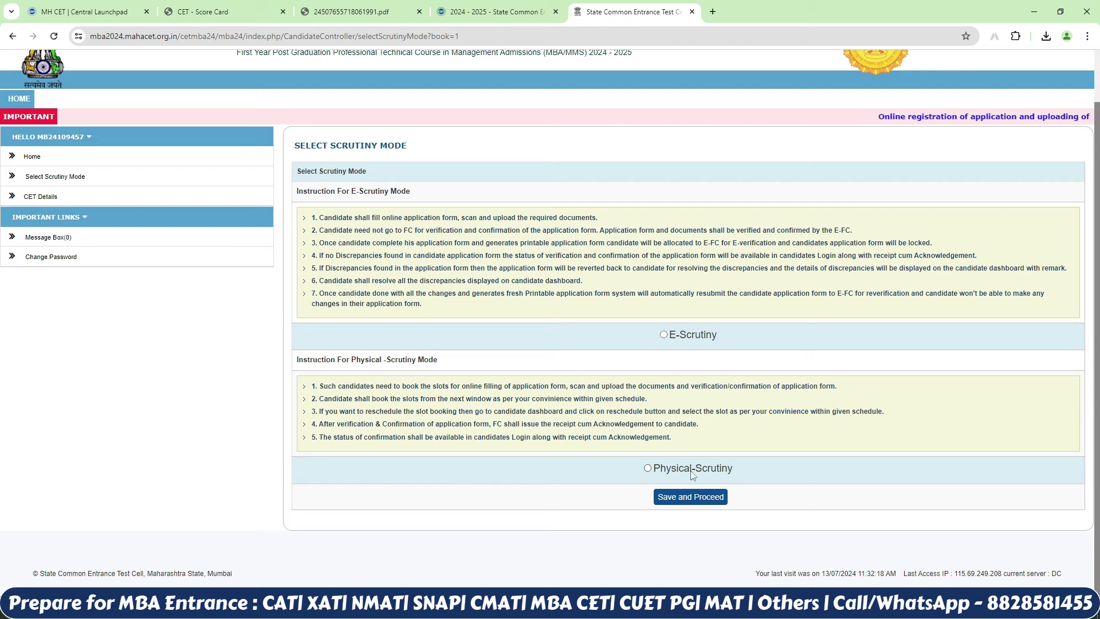
{"action": "left_click", "coordinate": [648, 469]}
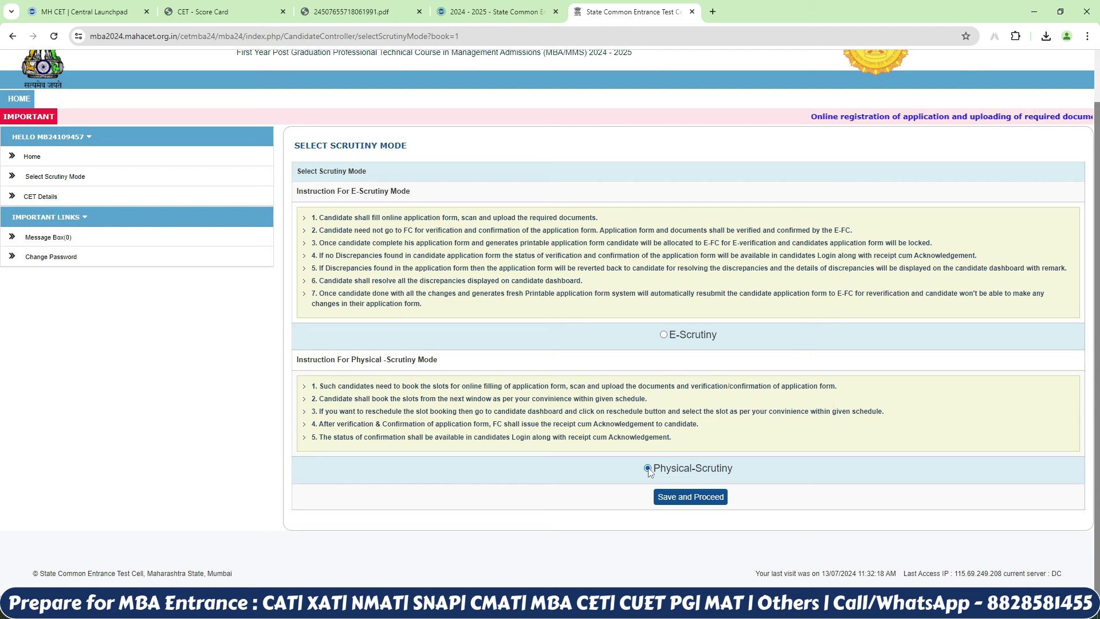
{"action": "left_click", "coordinate": [697, 498]}
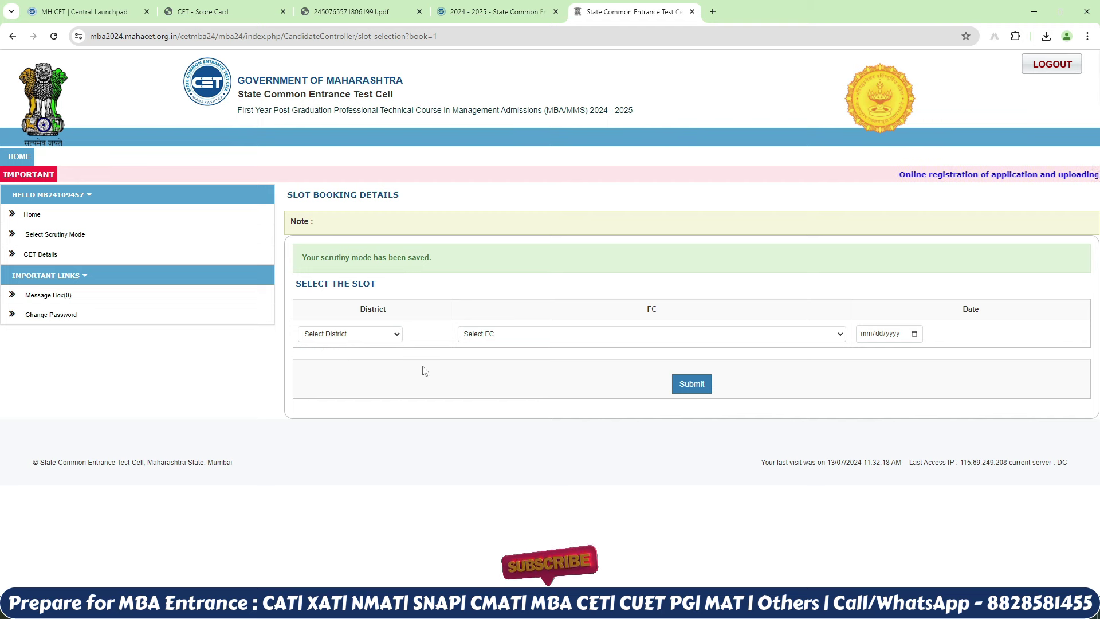
Step: Book the 10–11 A.M. slot on 15 July 2024 at Vidyavardhinis College, Vasai, Palghar
{"action": "left_click", "coordinate": [385, 338]}
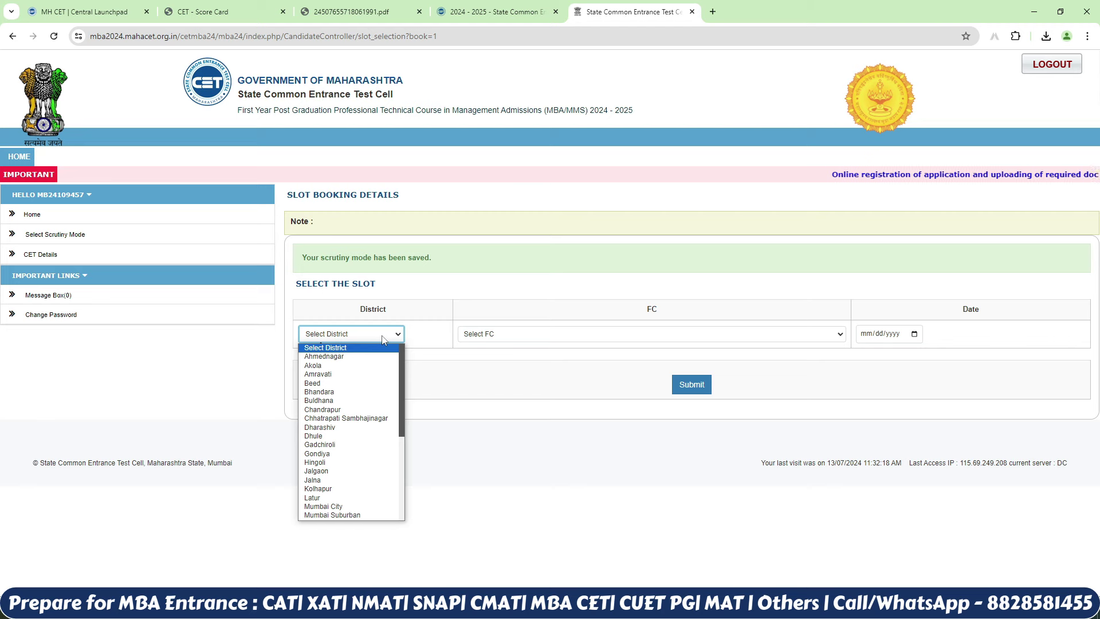
{"action": "key", "text": "p"}
{"action": "key", "text": "Return"}
{"action": "left_click", "coordinate": [491, 334]}
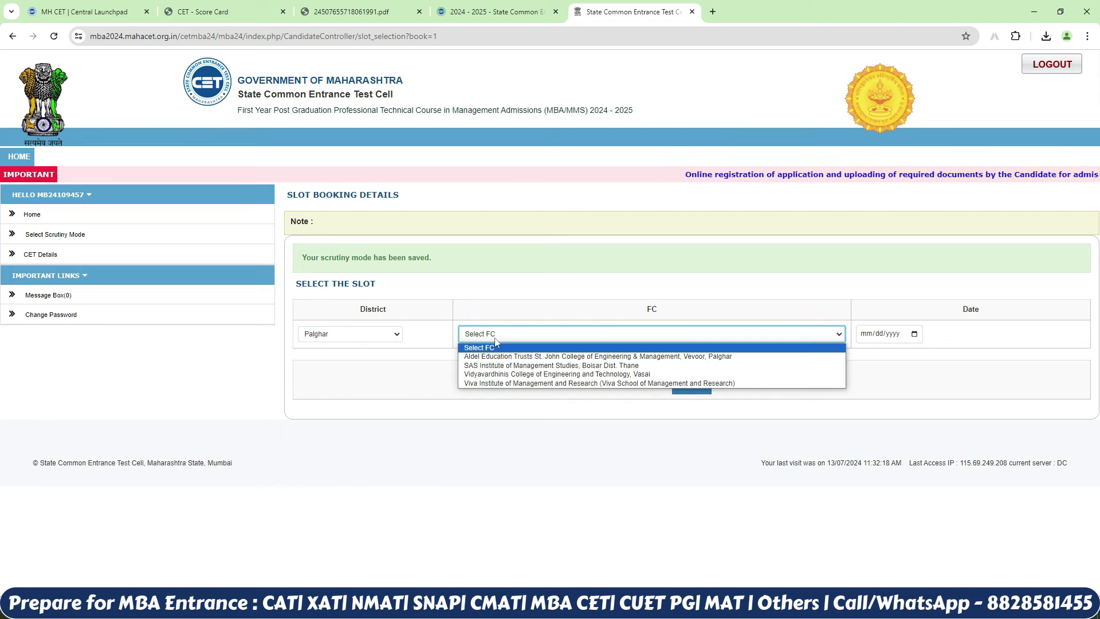
{"action": "left_click", "coordinate": [516, 374]}
{"action": "left_click", "coordinate": [914, 334]}
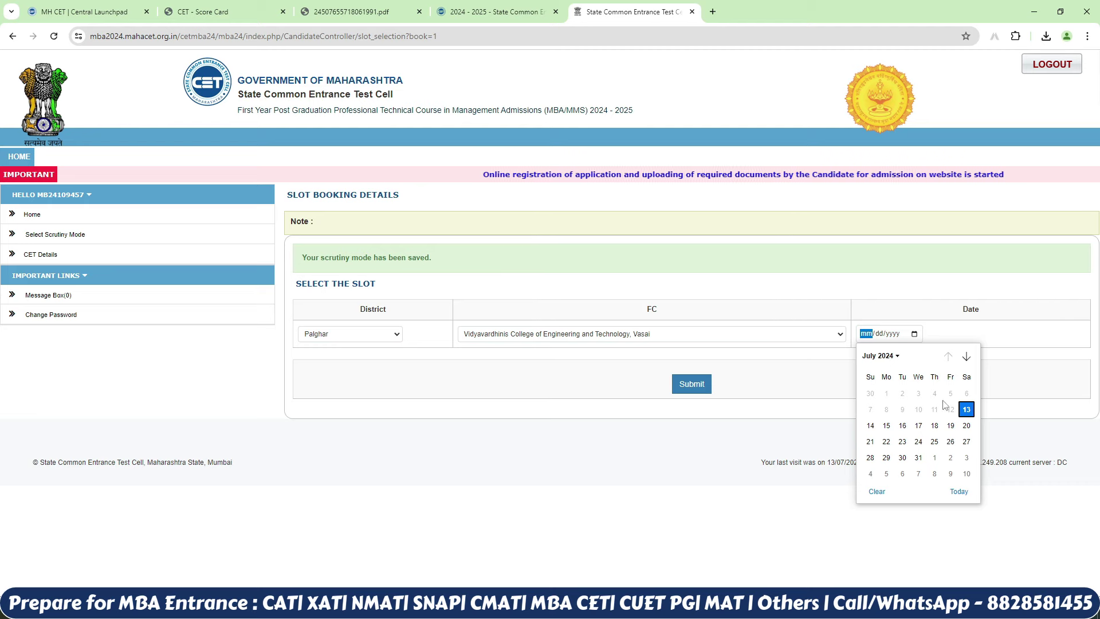
{"action": "left_click", "coordinate": [887, 425]}
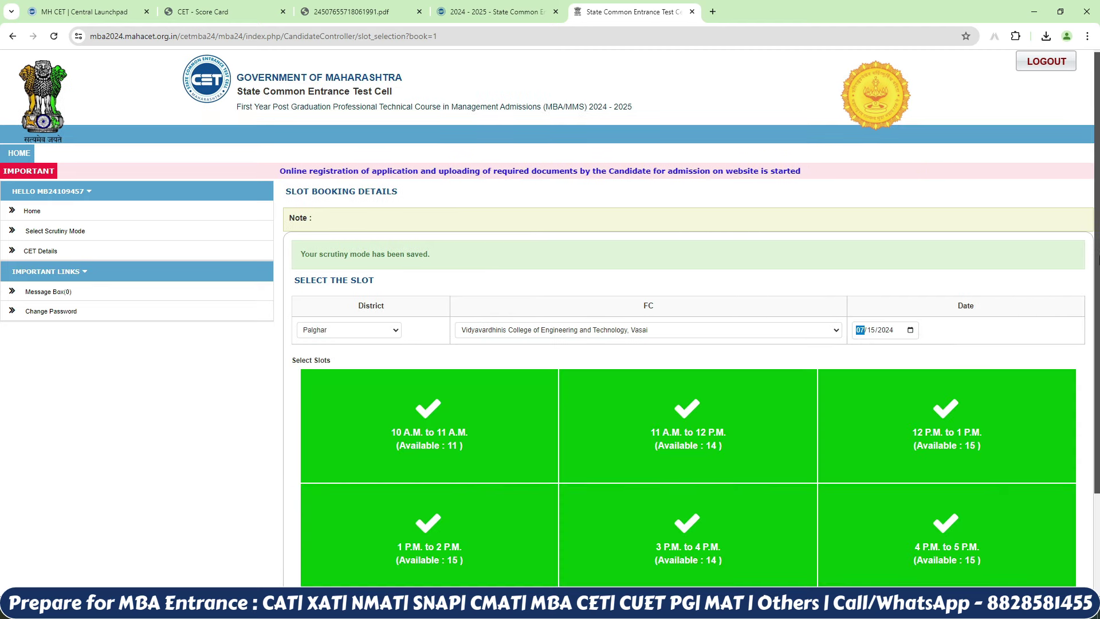
{"action": "scroll", "coordinate": [886, 426], "scroll_direction": "down", "scroll_amount": 2}
{"action": "scroll", "coordinate": [447, 378], "scroll_direction": "down", "scroll_amount": 1}
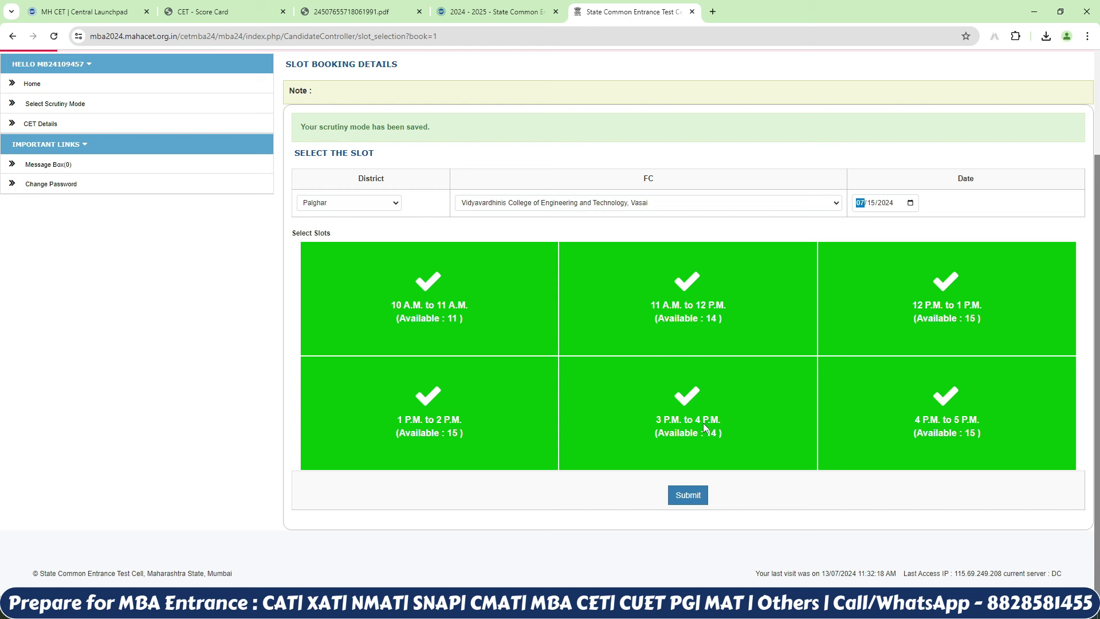
{"action": "left_click", "coordinate": [456, 302]}
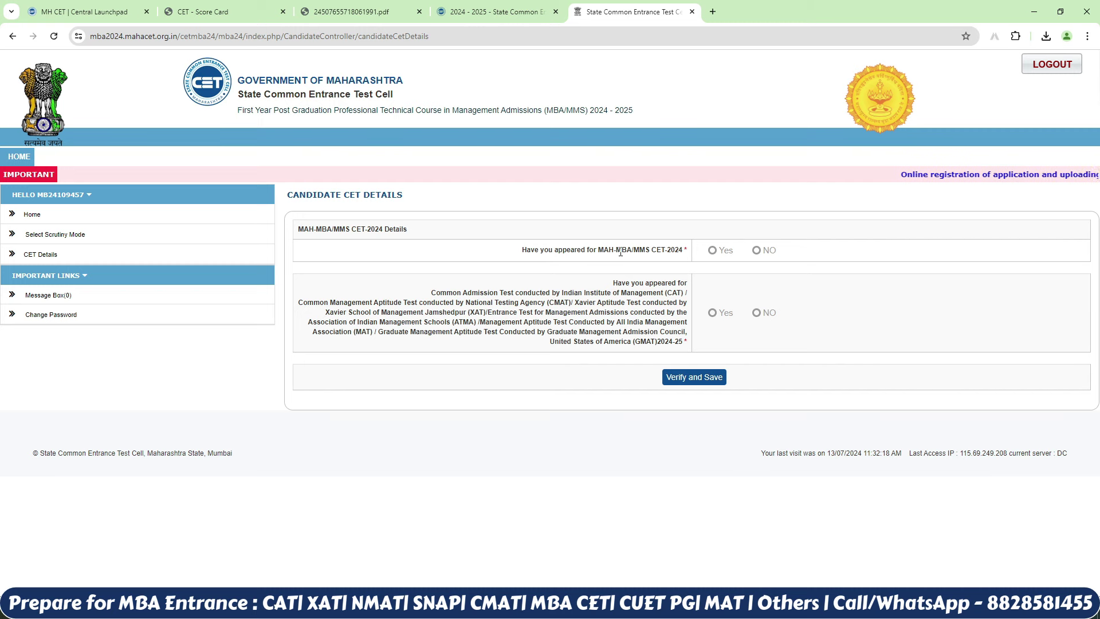
Step: Answer Yes for MAH-MBA/MMS CET-2024 and NO for other tests, save, and proceed
{"action": "left_click", "coordinate": [712, 251]}
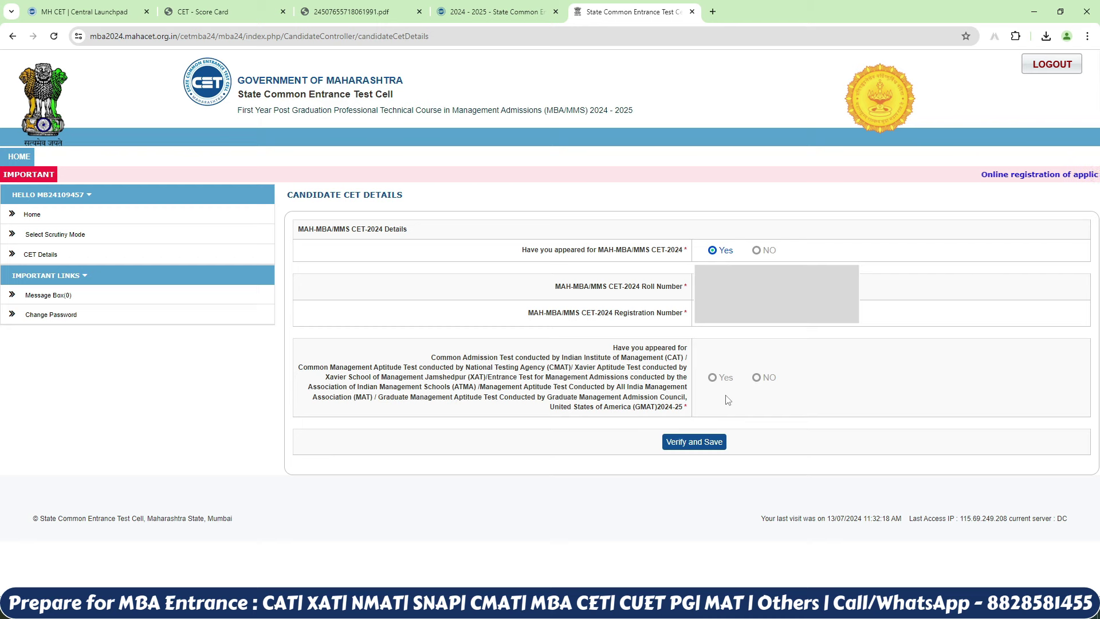
{"action": "left_click", "coordinate": [756, 377]}
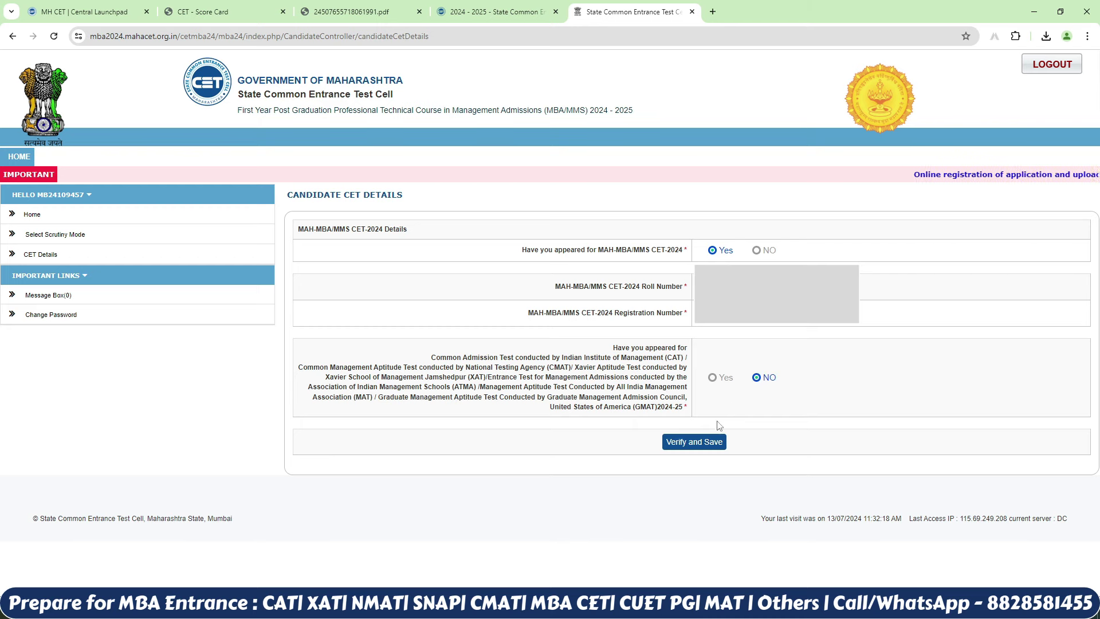
{"action": "left_click", "coordinate": [694, 442]}
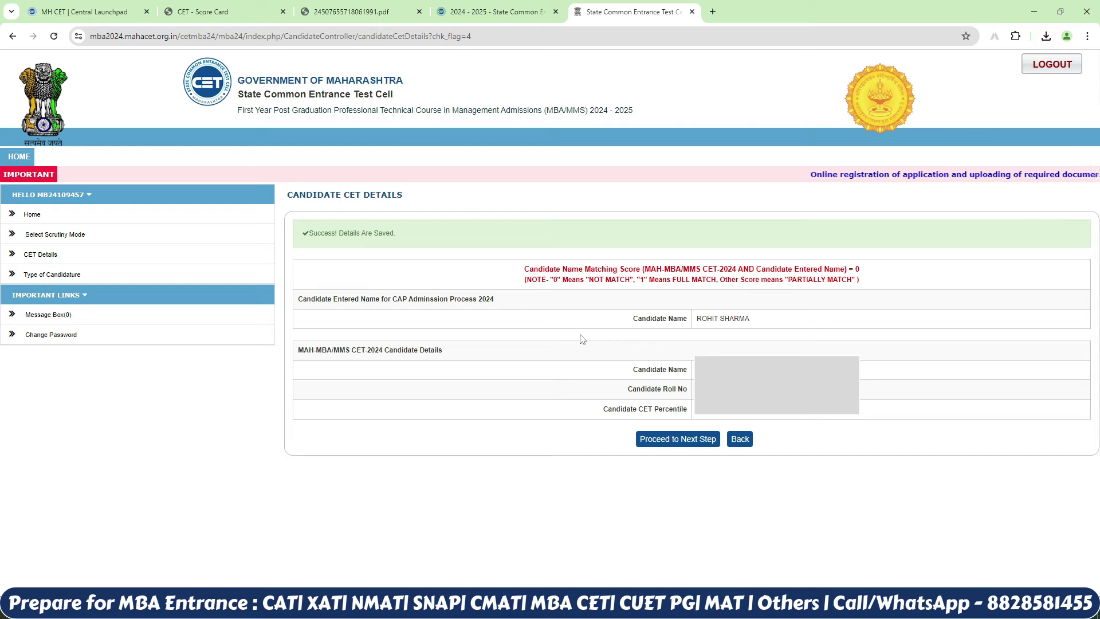
{"action": "left_click", "coordinate": [688, 442]}
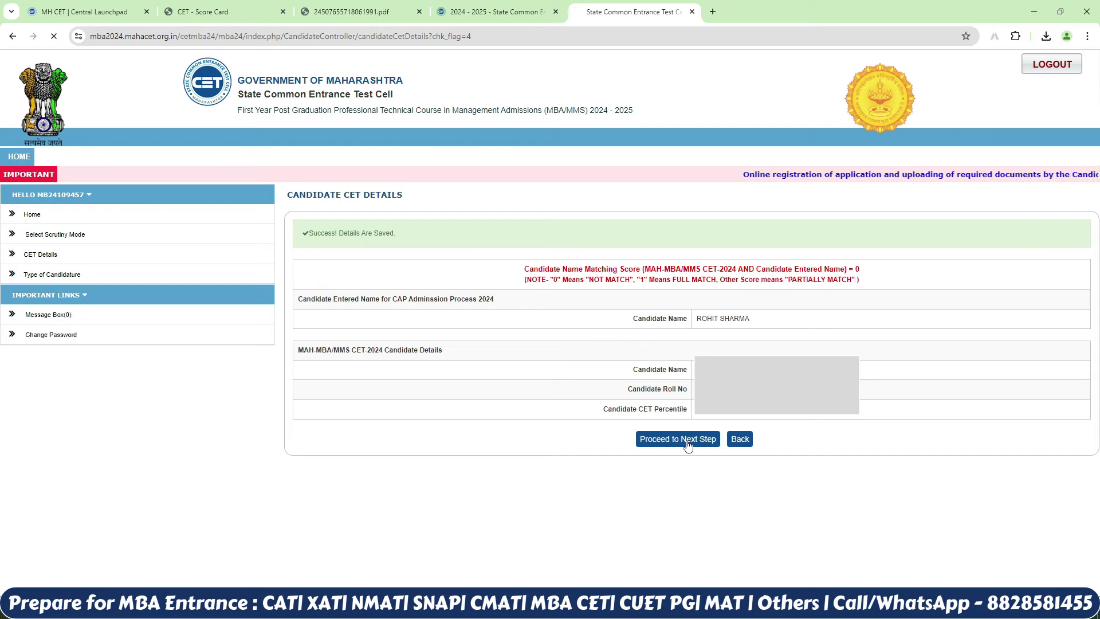
Step: Save the candidature as Maharashtra State Candidate - Type A and confirm
{"action": "scroll", "coordinate": [466, 184], "scroll_direction": "down", "scroll_amount": 3}
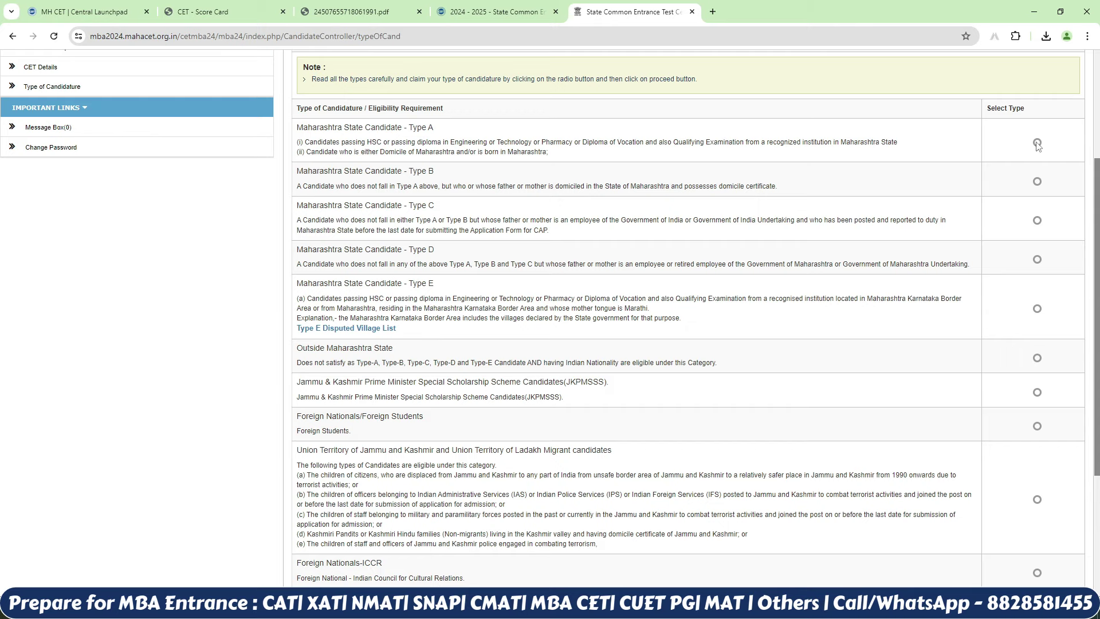
{"action": "scroll", "coordinate": [1093, 216], "scroll_direction": "down", "scroll_amount": 3}
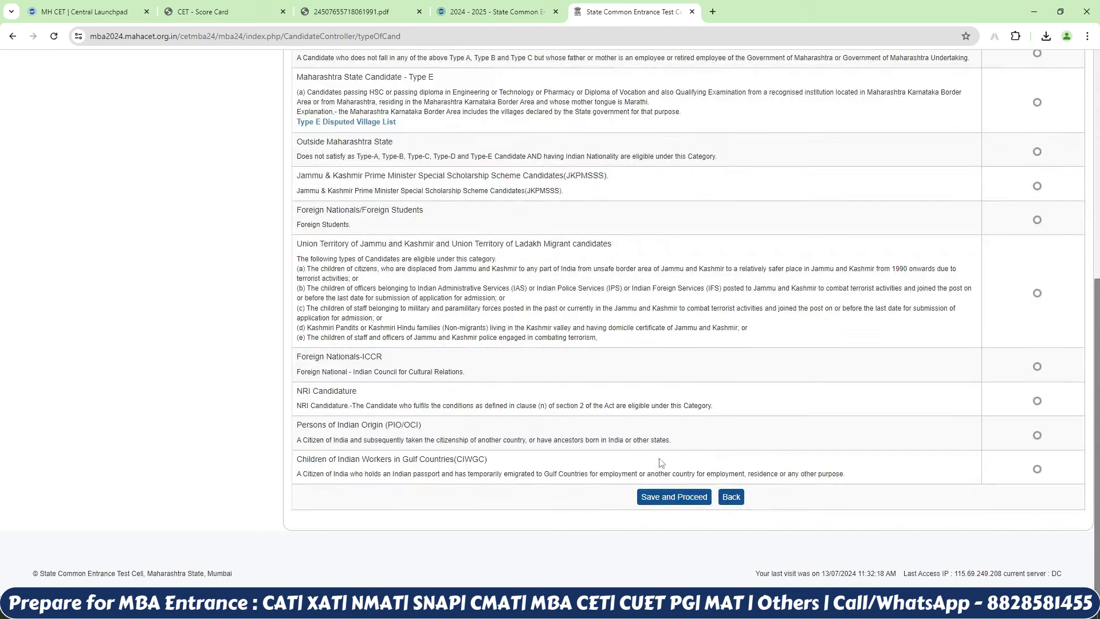
{"action": "left_click", "coordinate": [658, 502]}
{"action": "left_click", "coordinate": [607, 109]}
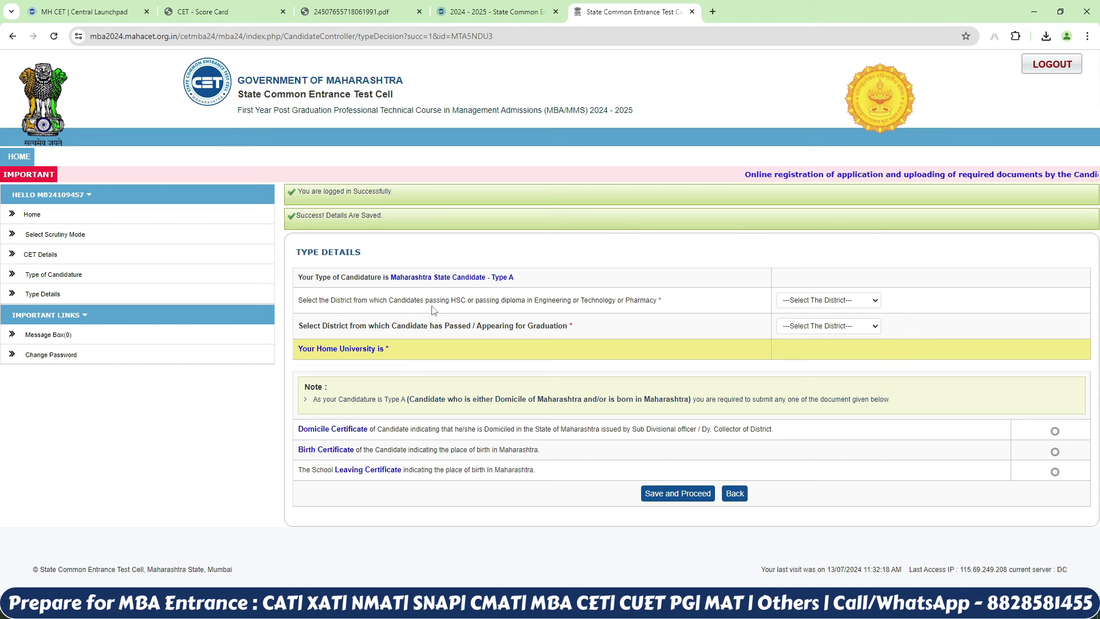
Step: Set the HSC and graduation districts to Palghar, choose Birth Certificate, and save the type details
{"action": "left_click", "coordinate": [865, 308]}
{"action": "left_click", "coordinate": [825, 452]}
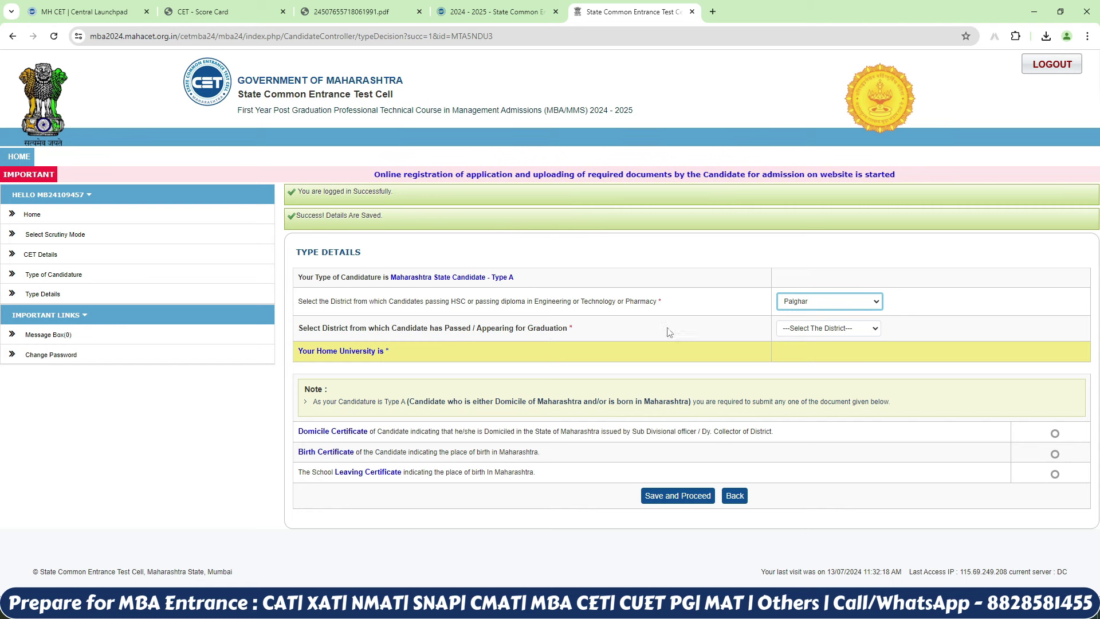
{"action": "left_click", "coordinate": [804, 336]}
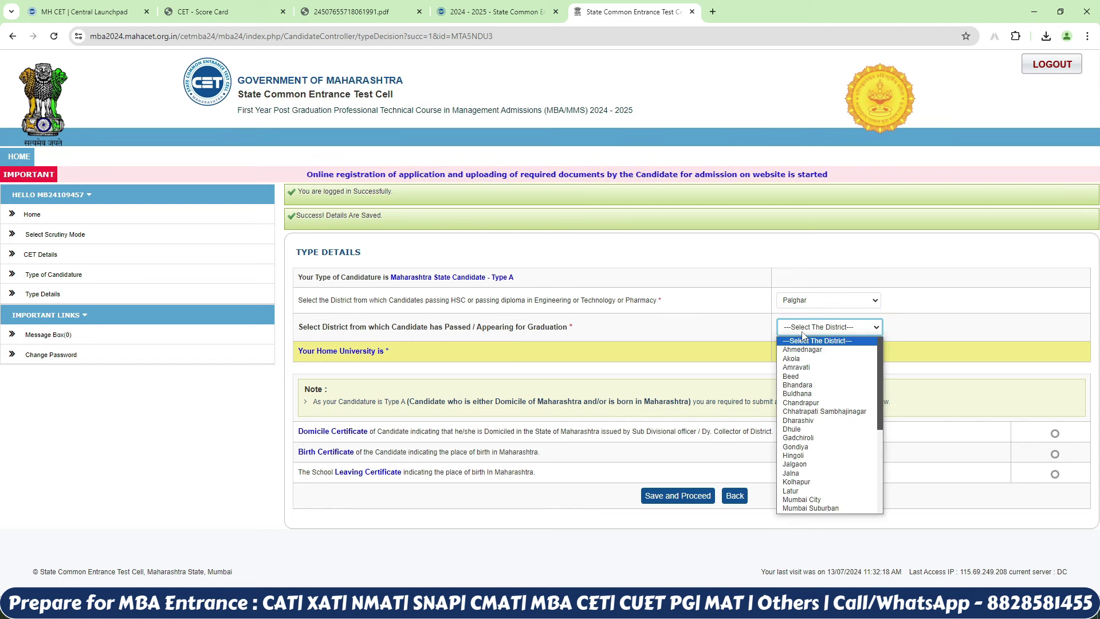
{"action": "left_click", "coordinate": [826, 480]}
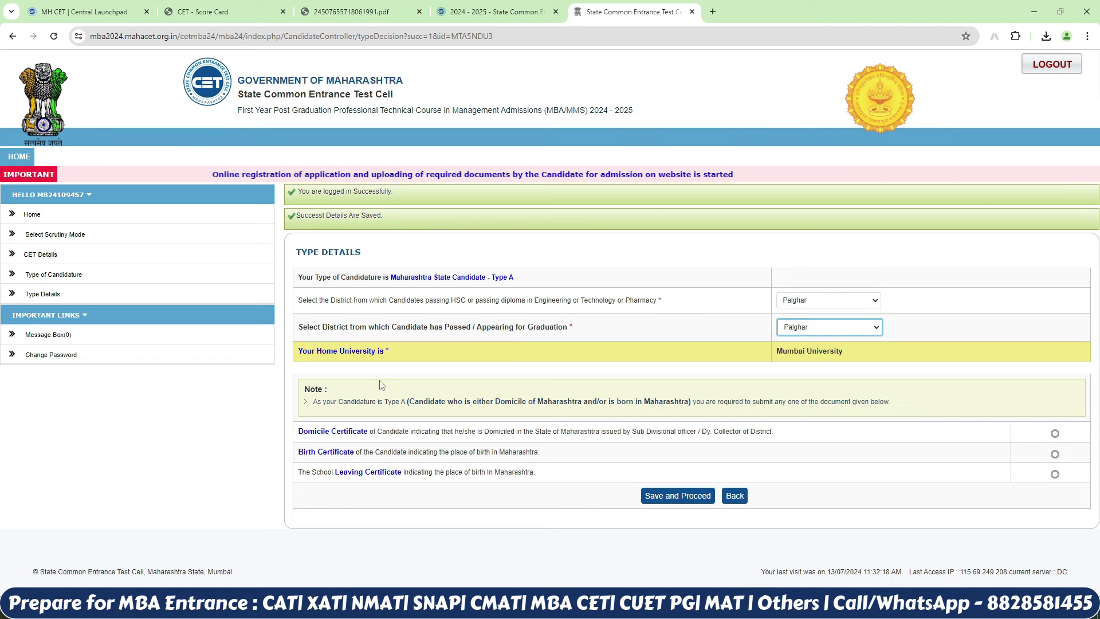
{"action": "left_click", "coordinate": [969, 375]}
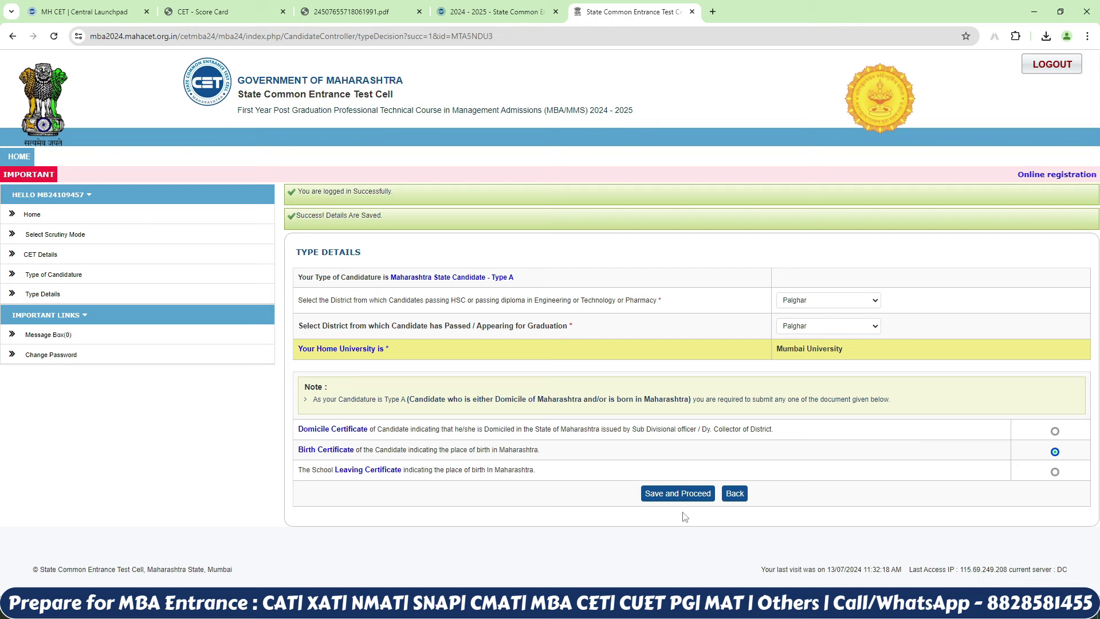
{"action": "left_click", "coordinate": [679, 494]}
{"action": "left_click", "coordinate": [596, 108]}
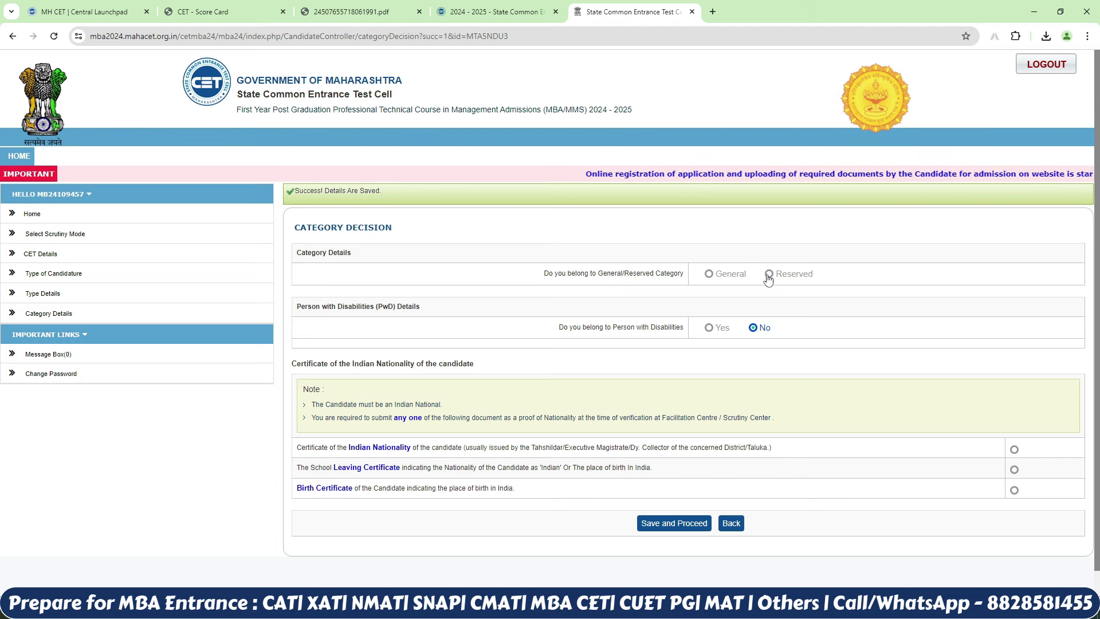
Step: Declare the General category and set the disability answer to No
{"action": "left_click", "coordinate": [709, 274]}
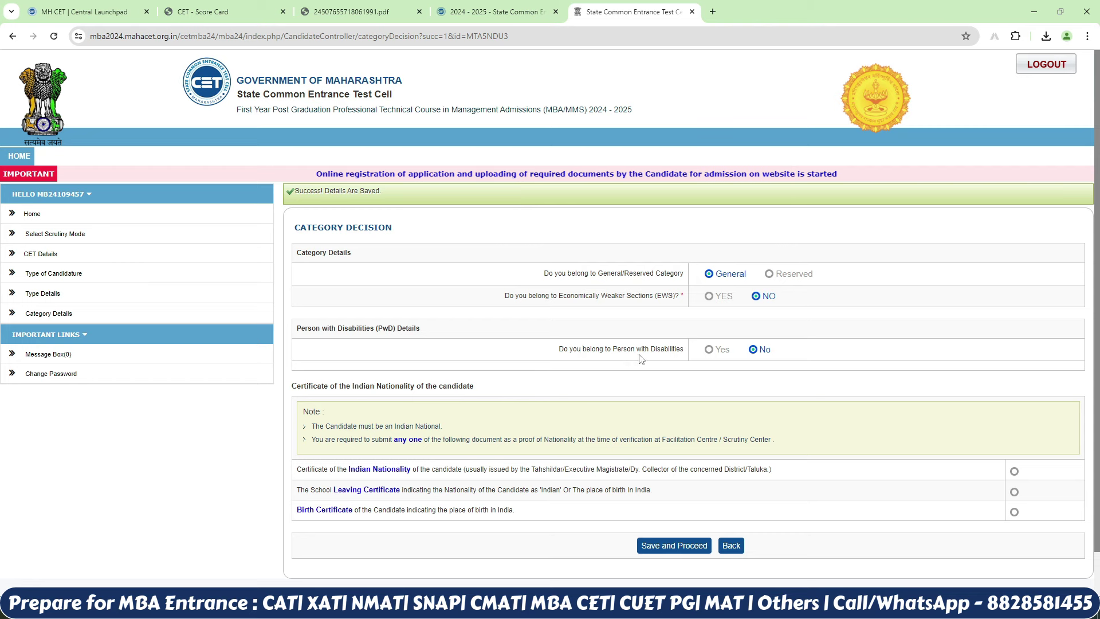
{"action": "left_click", "coordinate": [709, 350]}
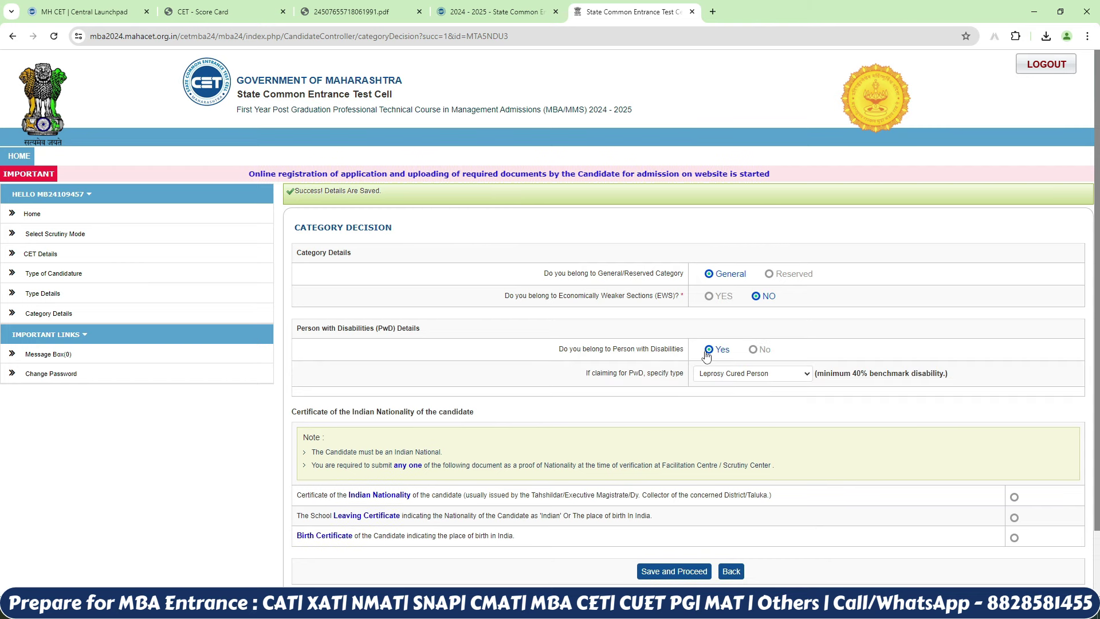
{"action": "left_click", "coordinate": [756, 374]}
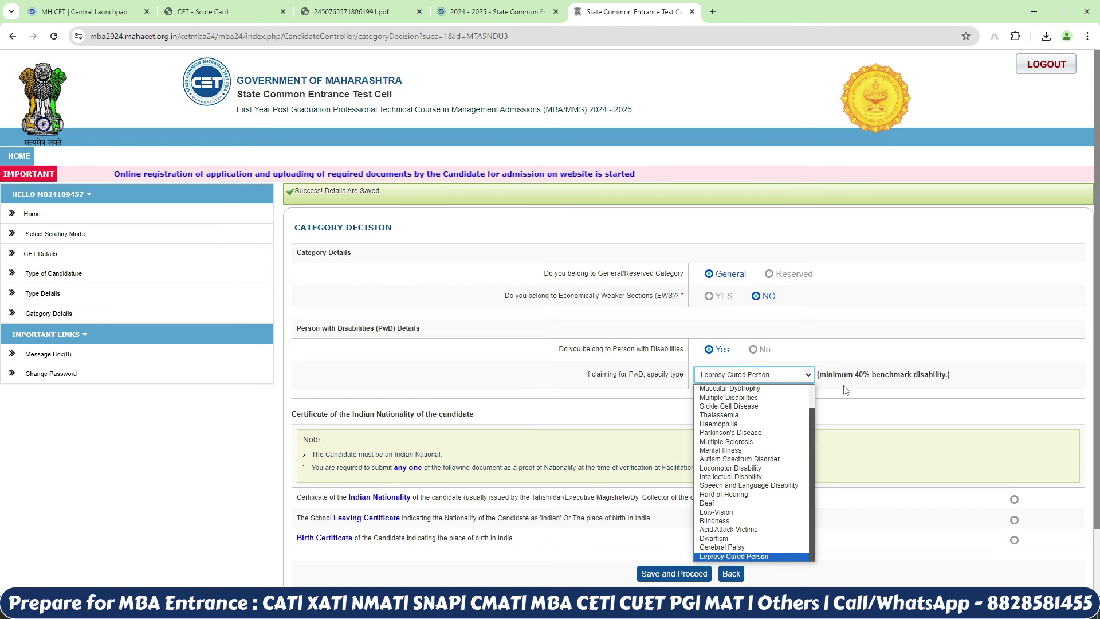
{"action": "left_click", "coordinate": [752, 352]}
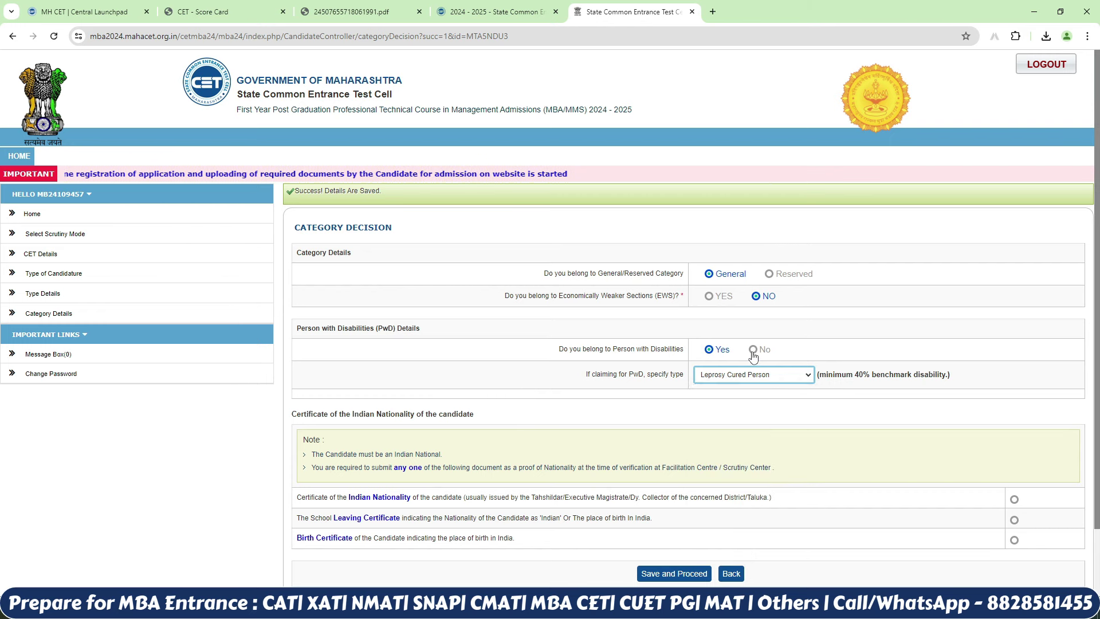
{"action": "left_click", "coordinate": [751, 352]}
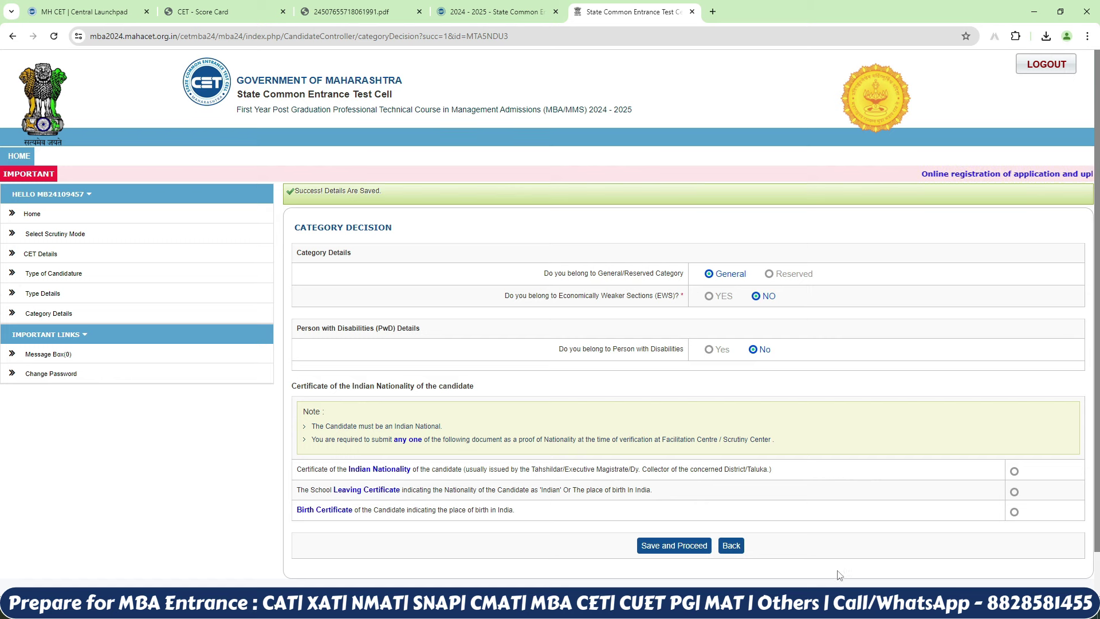
Step: Choose Birth Certificate as nationality proof and save the category decision
{"action": "left_click", "coordinate": [1015, 512]}
{"action": "left_click", "coordinate": [658, 546]}
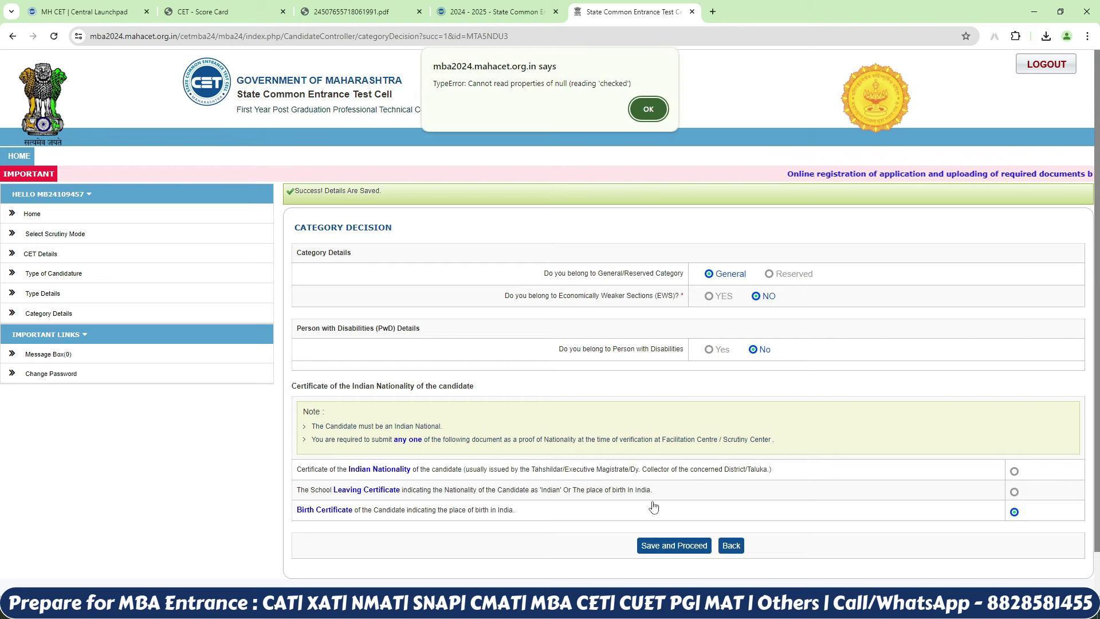
{"action": "left_click", "coordinate": [646, 105]}
{"action": "scroll", "coordinate": [1069, 330], "scroll_direction": "down", "scroll_amount": 3}
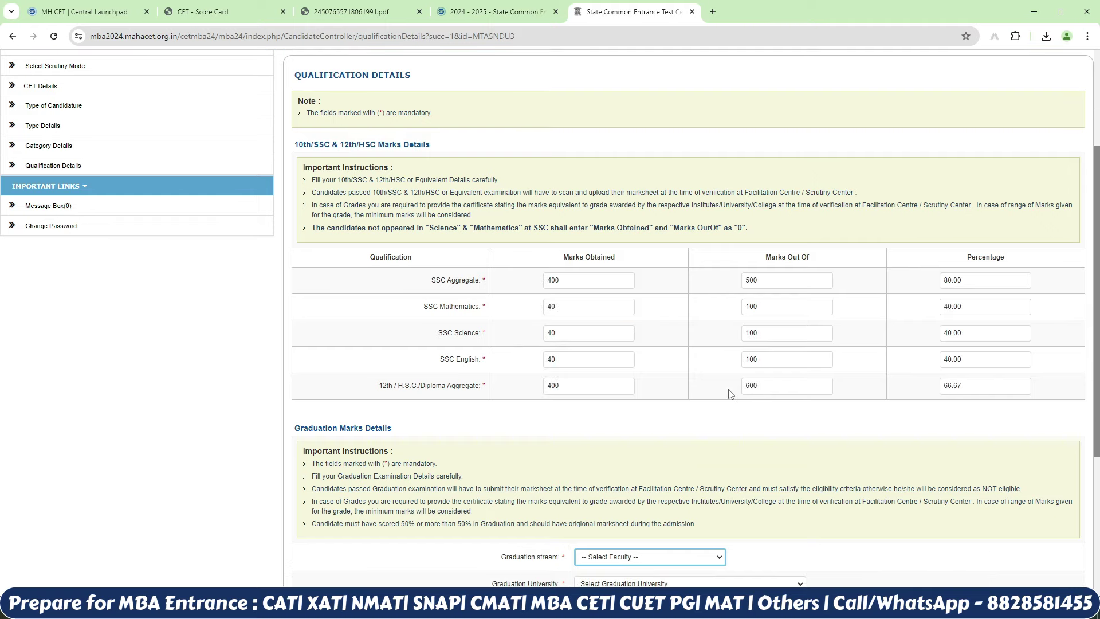
Step: Set graduation to Commerce, Mumbai University, passed in India, Part-Time
{"action": "scroll", "coordinate": [625, 392], "scroll_direction": "down", "scroll_amount": 3}
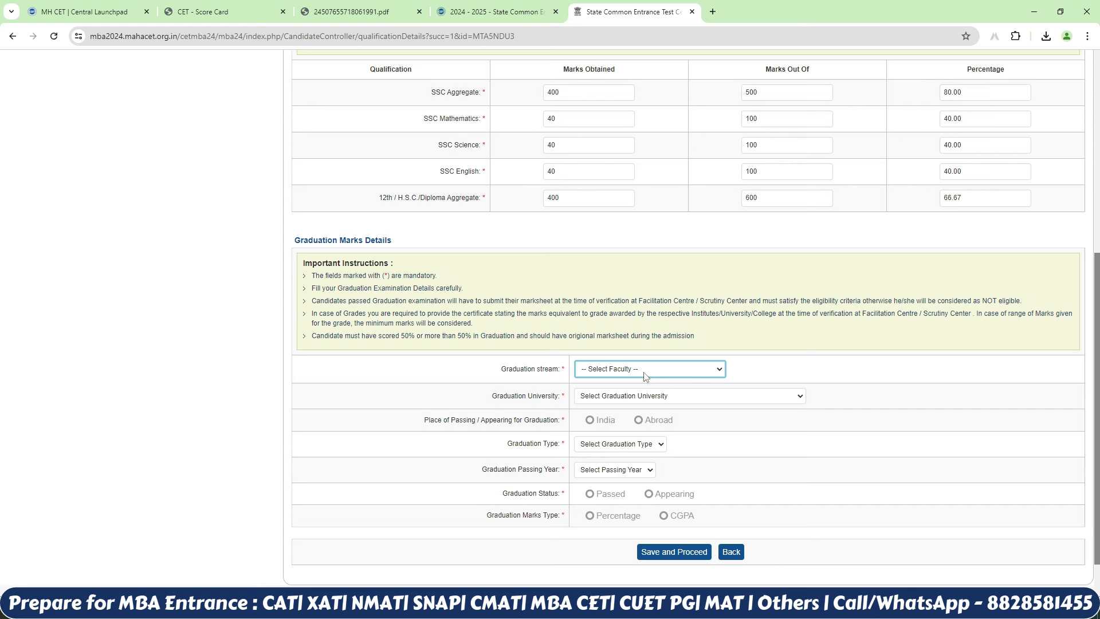
{"action": "left_click", "coordinate": [646, 377]}
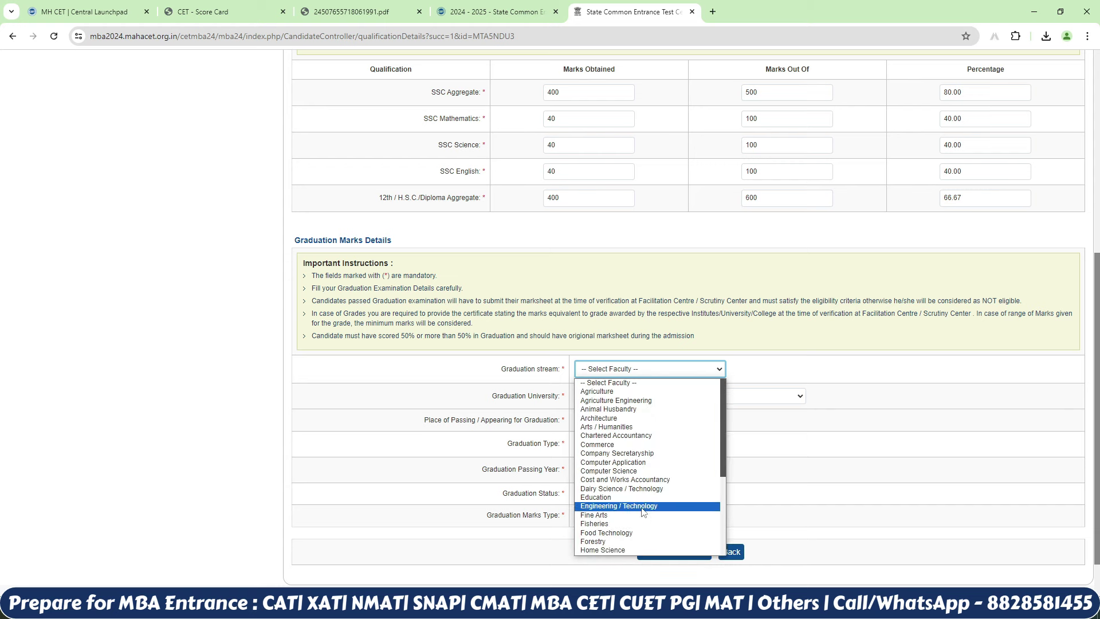
{"action": "left_click", "coordinate": [642, 445]}
{"action": "left_click", "coordinate": [674, 401]}
{"action": "left_click", "coordinate": [656, 411]}
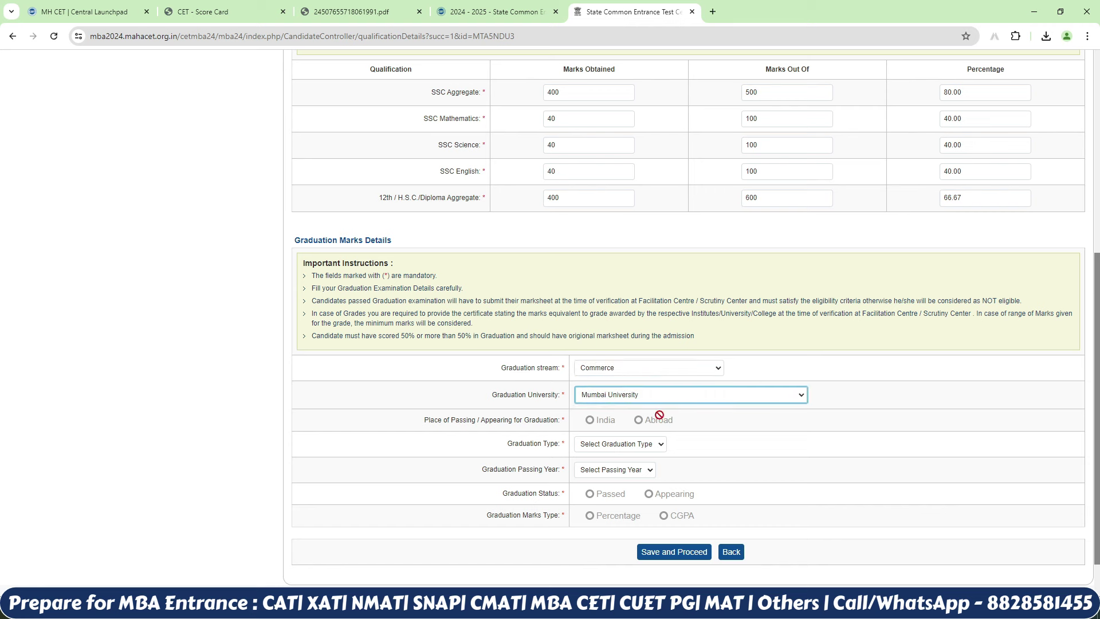
{"action": "left_click", "coordinate": [590, 421]}
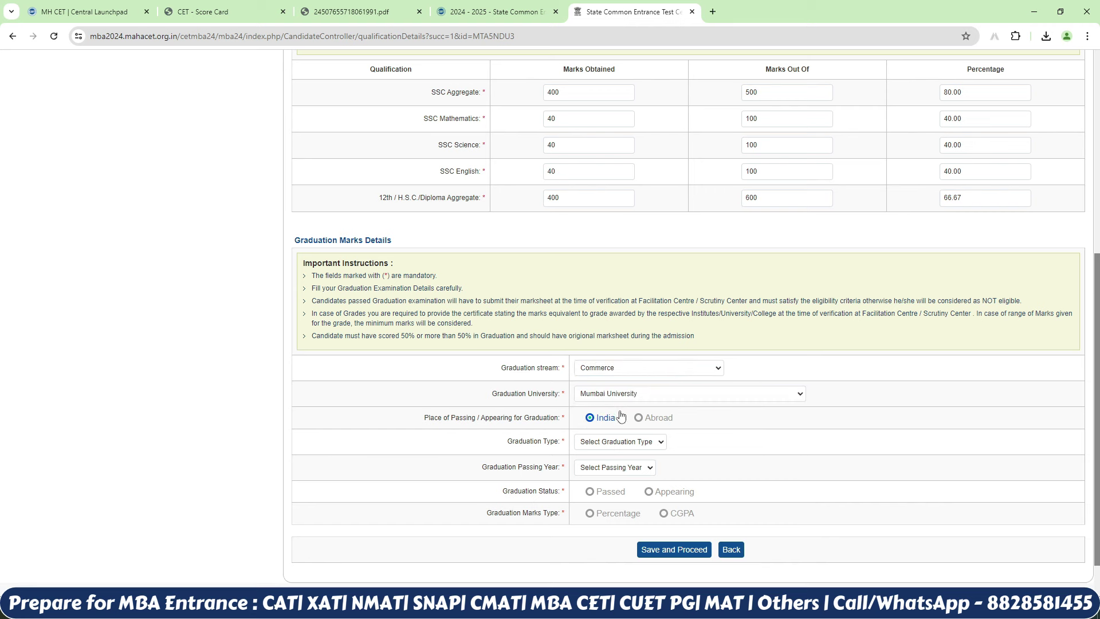
{"action": "left_click", "coordinate": [602, 446]}
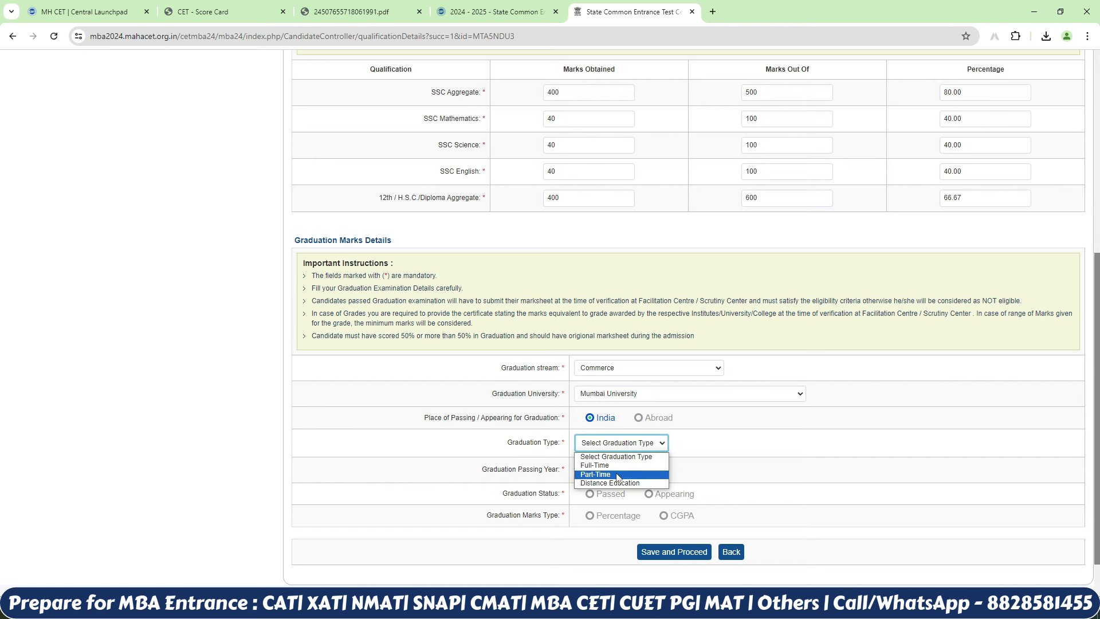
{"action": "left_click", "coordinate": [596, 475]}
Step: Set the graduation passing year to 2016 with status Passed
{"action": "left_click", "coordinate": [645, 474]}
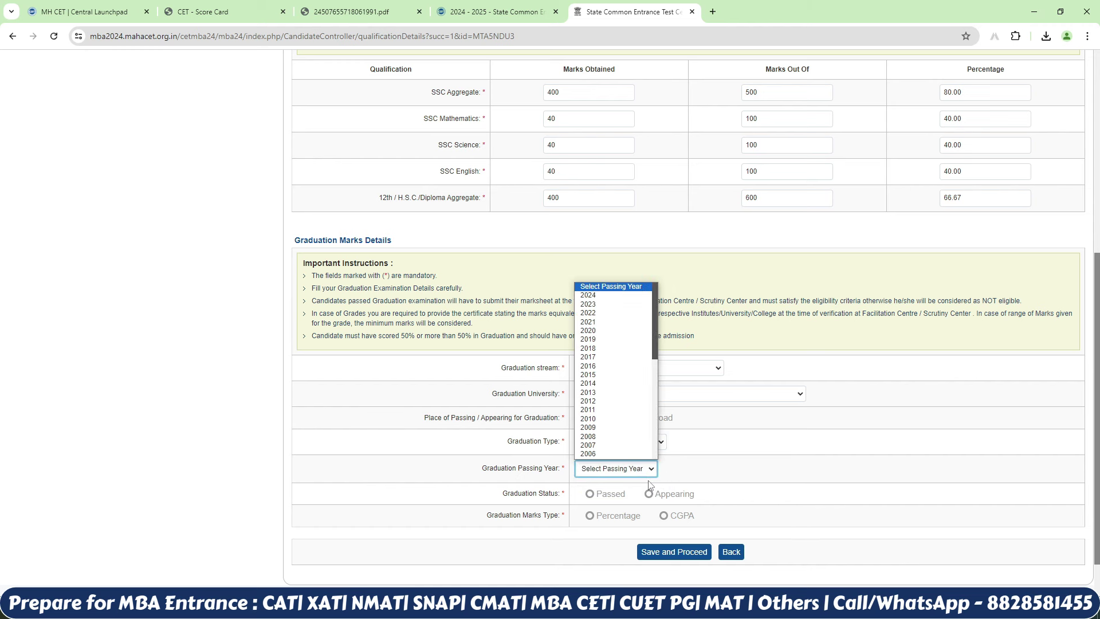
{"action": "type", "text": "2019"}
{"action": "type", "text": "2016"}
{"action": "key", "text": "Return"}
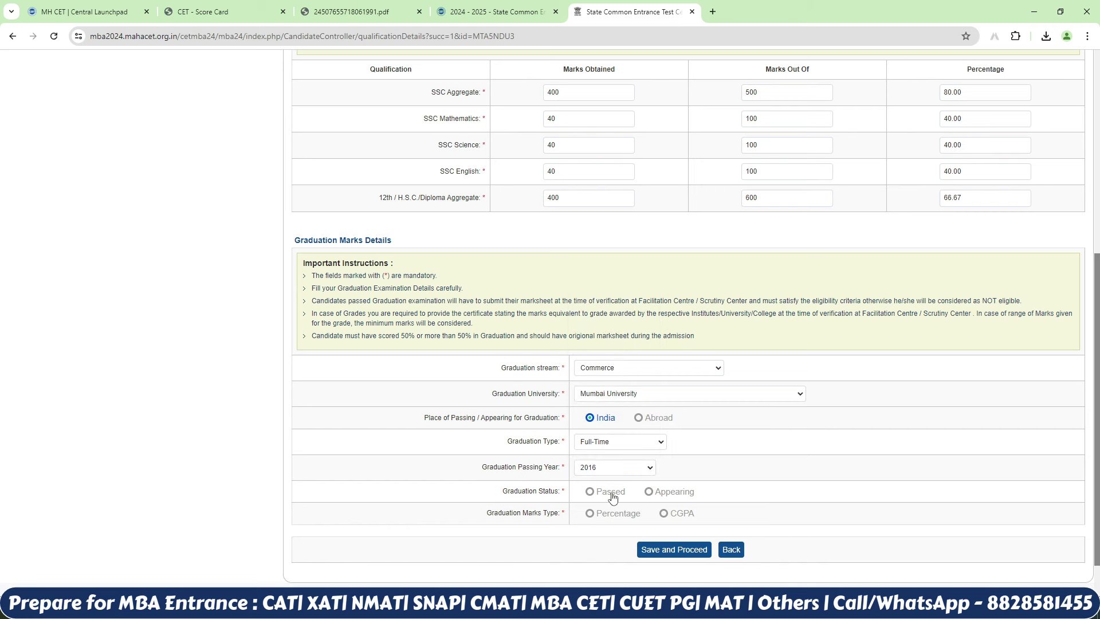
{"action": "left_click", "coordinate": [609, 492]}
{"action": "scroll", "coordinate": [586, 473], "scroll_direction": "down", "scroll_amount": 1}
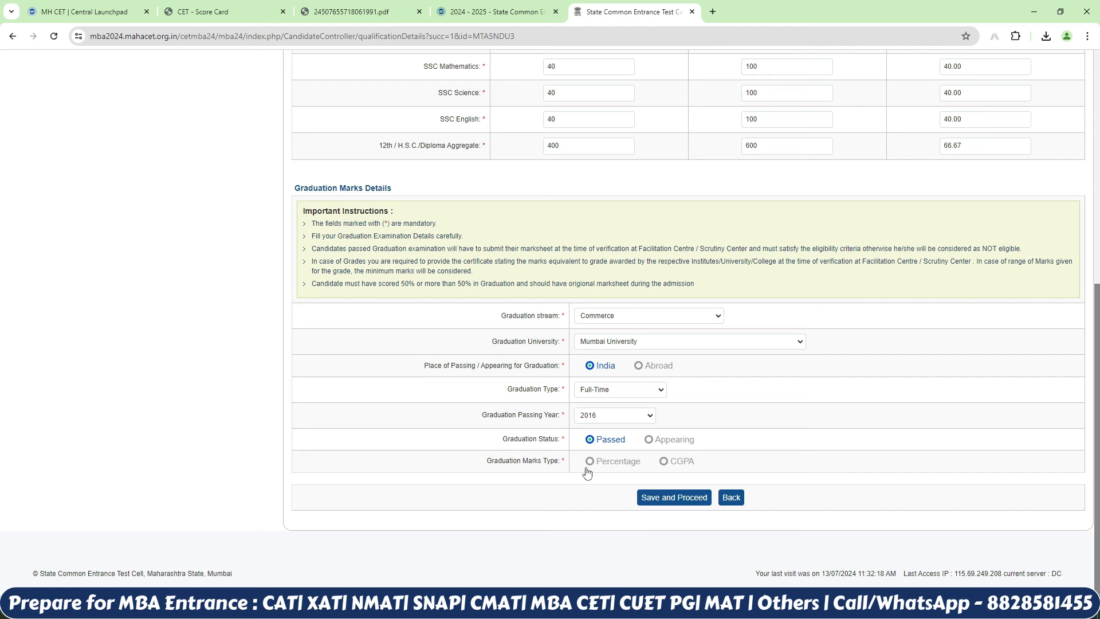
Step: Enter graduation marks as percentage, 400 out of 600 (66.67%), and save
{"action": "left_click", "coordinate": [590, 463]}
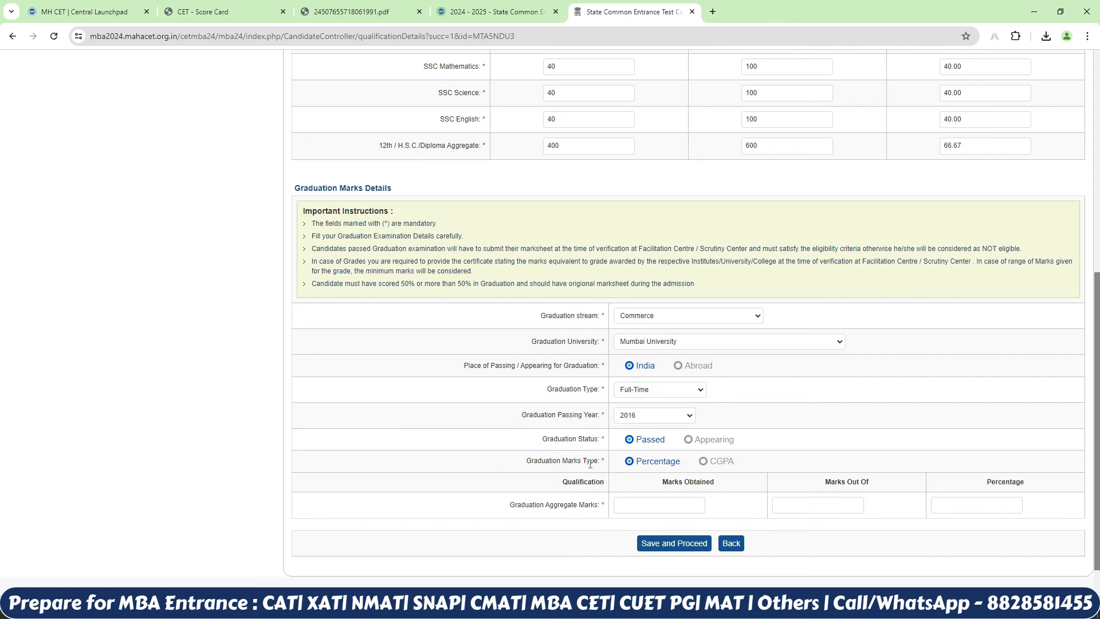
{"action": "left_click", "coordinate": [676, 506]}
{"action": "type", "text": "400"}
{"action": "key", "text": "Tab"}
{"action": "type", "text": "600"}
{"action": "key", "text": "Tab"}
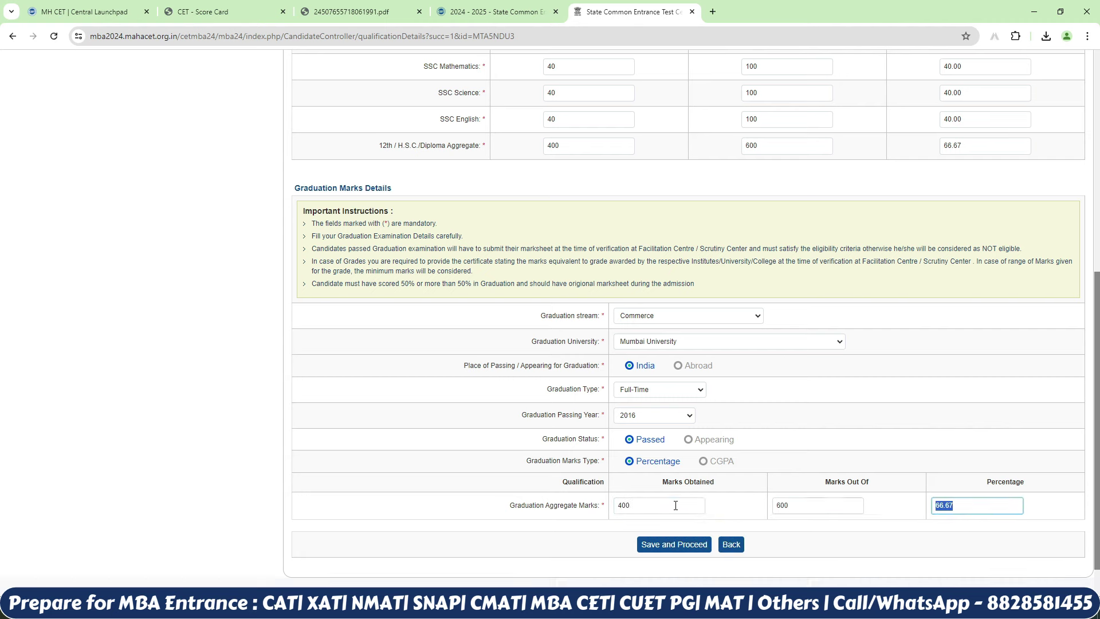
{"action": "left_click", "coordinate": [917, 511]}
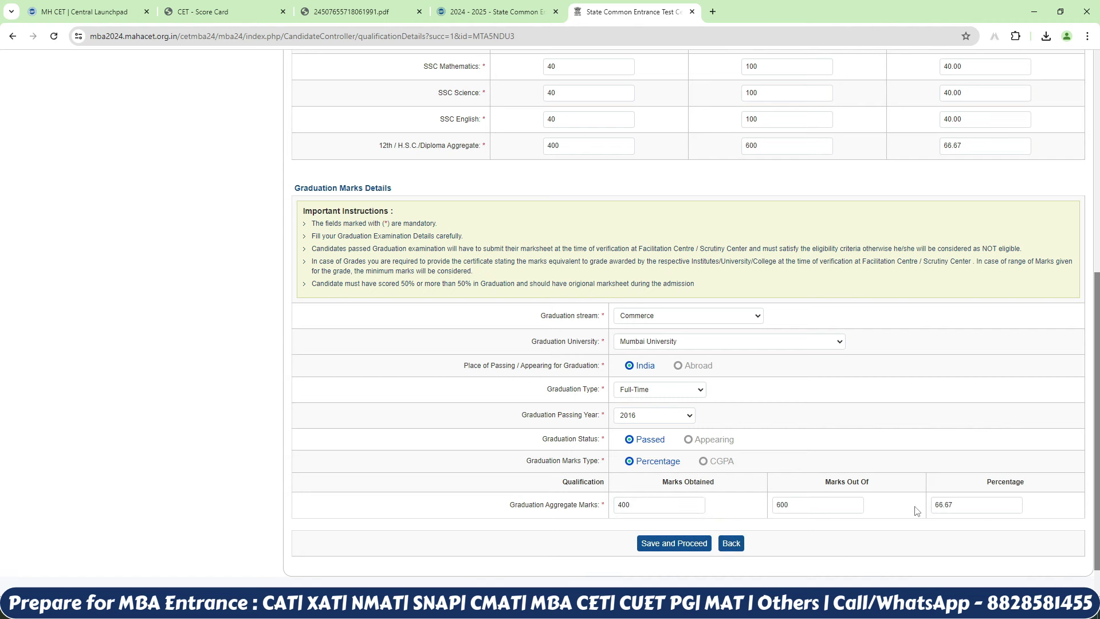
{"action": "left_click", "coordinate": [681, 544]}
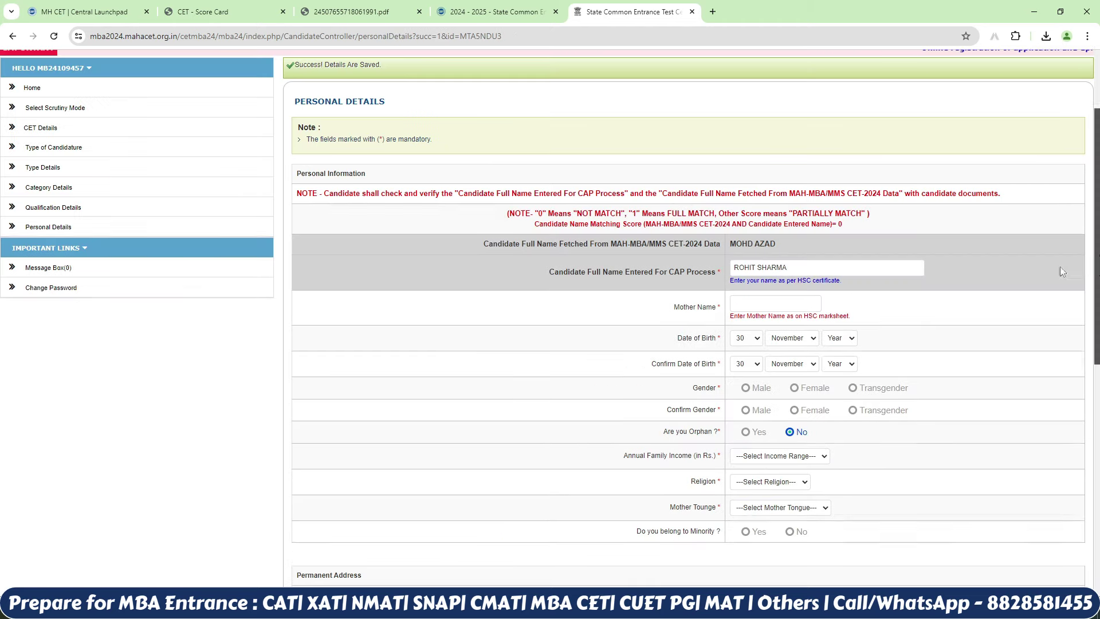
Step: Fill in the mother's name, birth date with year 1995, and gender male
{"action": "left_click", "coordinate": [800, 304]}
{"action": "left_click", "coordinate": [795, 321]}
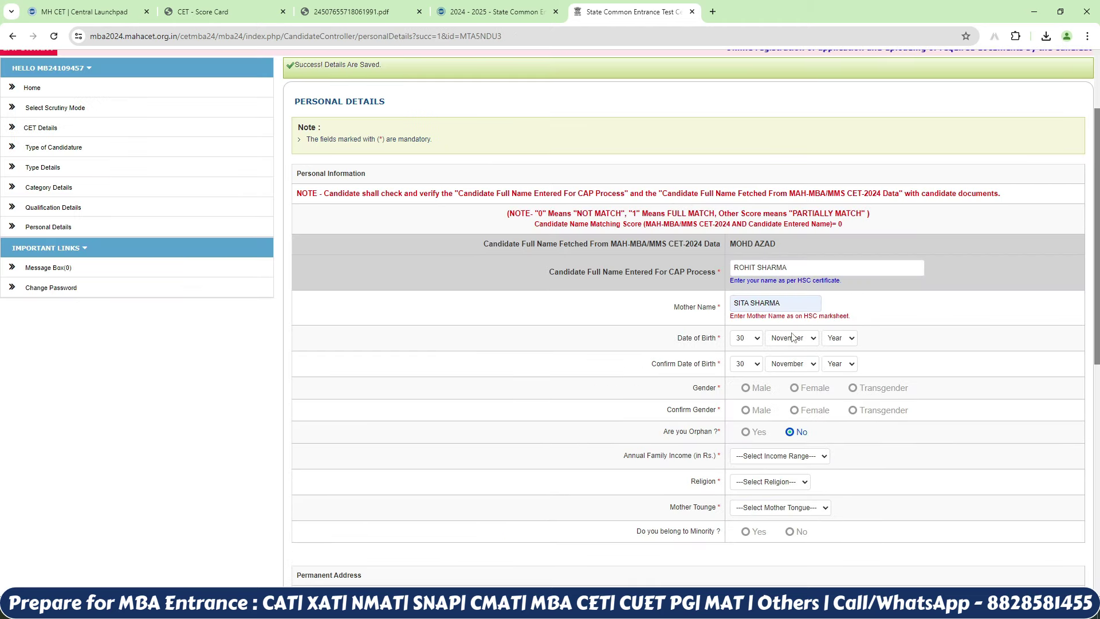
{"action": "left_click", "coordinate": [754, 338]}
{"action": "left_click", "coordinate": [745, 369]}
{"action": "left_click", "coordinate": [746, 388]}
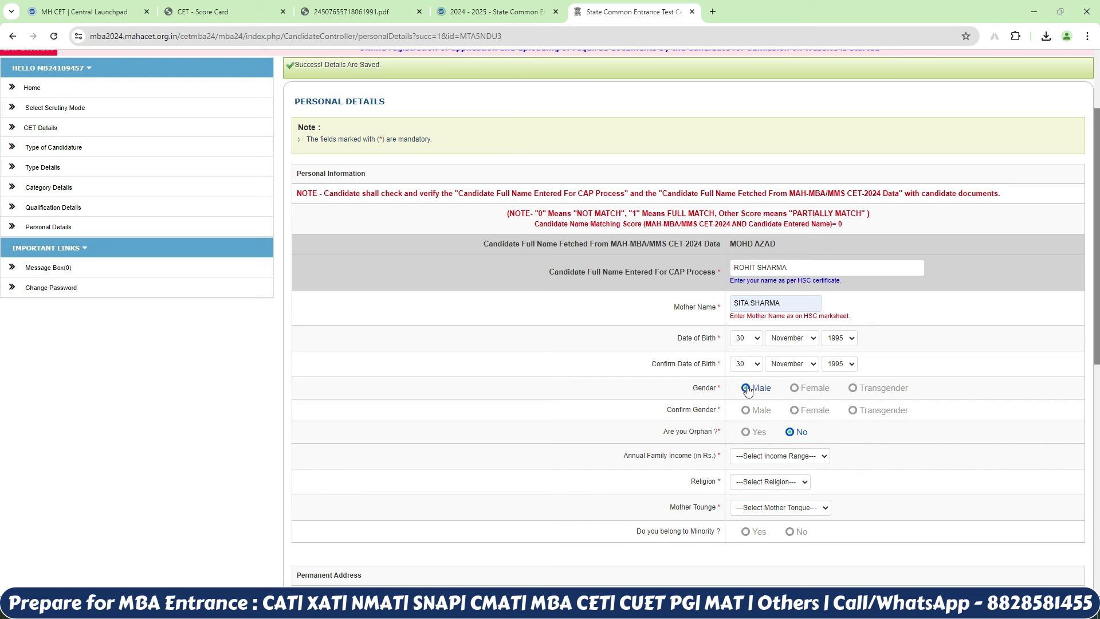
{"action": "left_click", "coordinate": [746, 410]}
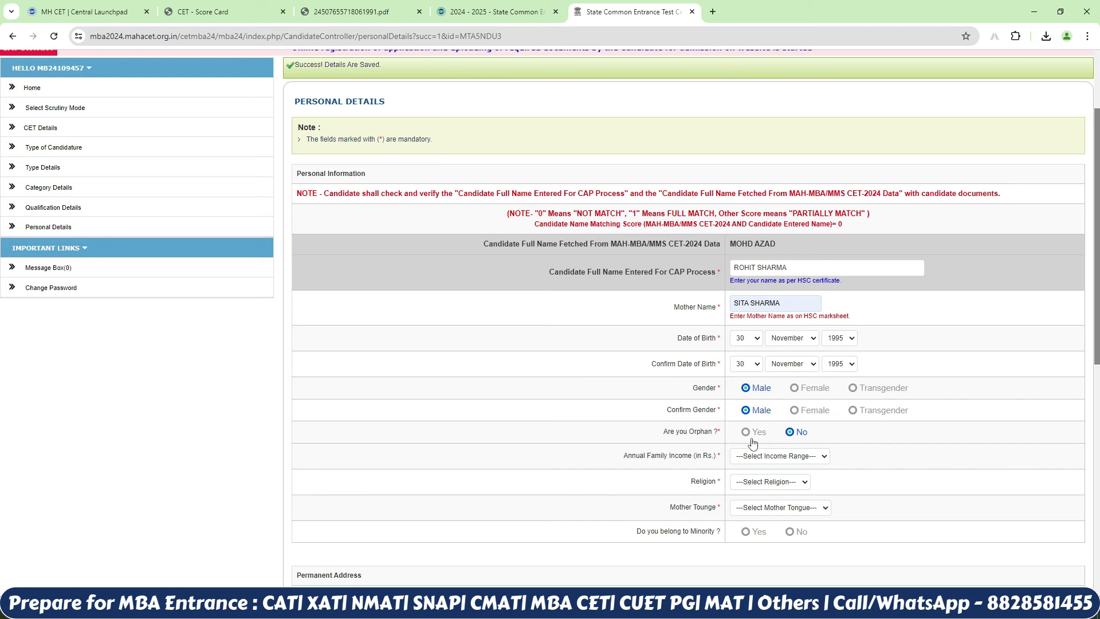
Step: Set family income 1,00,001 - 1,50,000, Indigenous Faith, English mother tongue, and minority No
{"action": "left_click", "coordinate": [805, 456]}
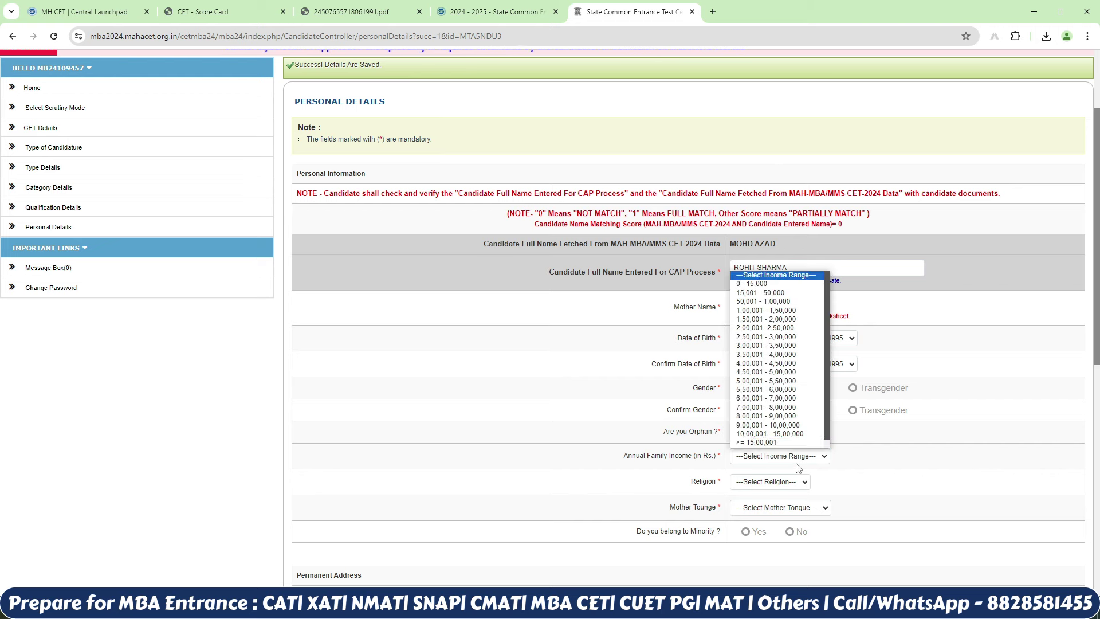
{"action": "left_click", "coordinate": [766, 310]}
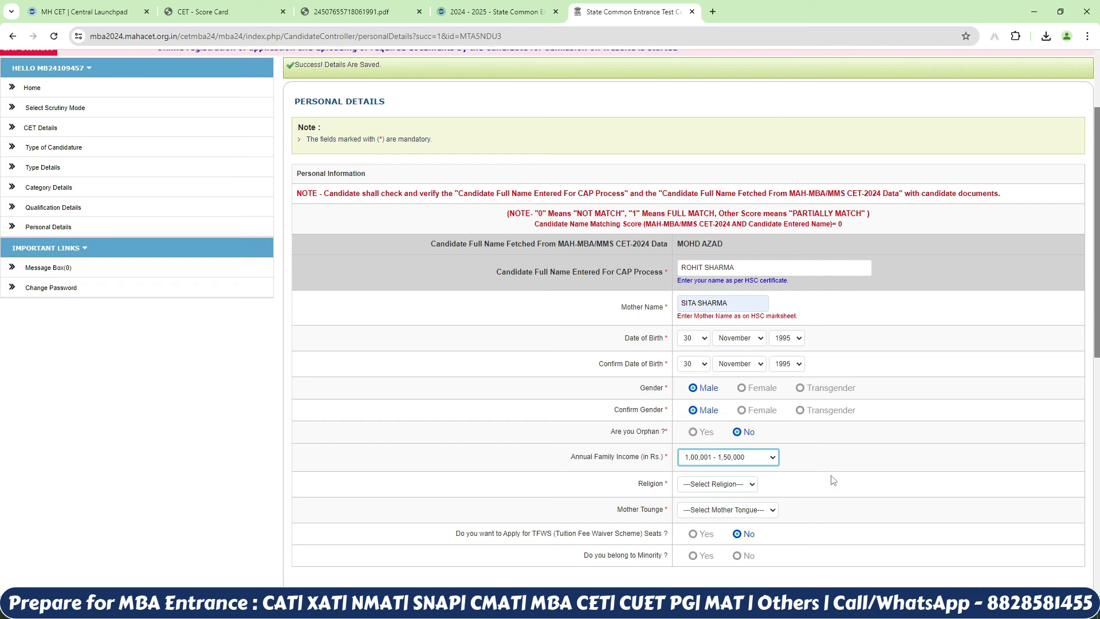
{"action": "left_click", "coordinate": [740, 482]}
{"action": "left_click", "coordinate": [716, 518]}
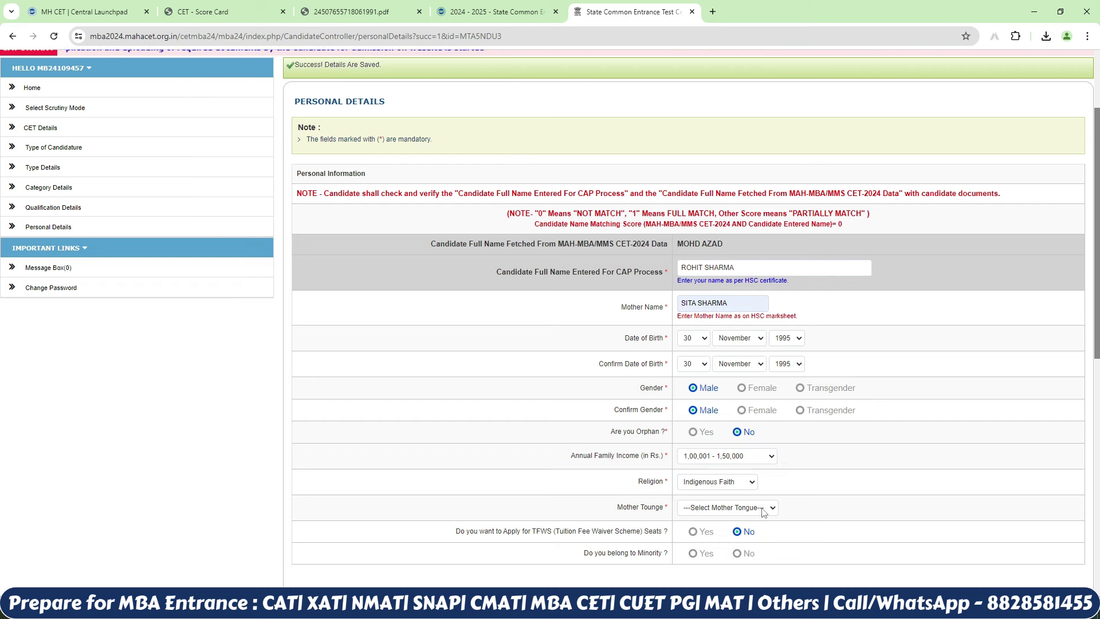
{"action": "left_click", "coordinate": [753, 507]}
{"action": "left_click", "coordinate": [743, 344]}
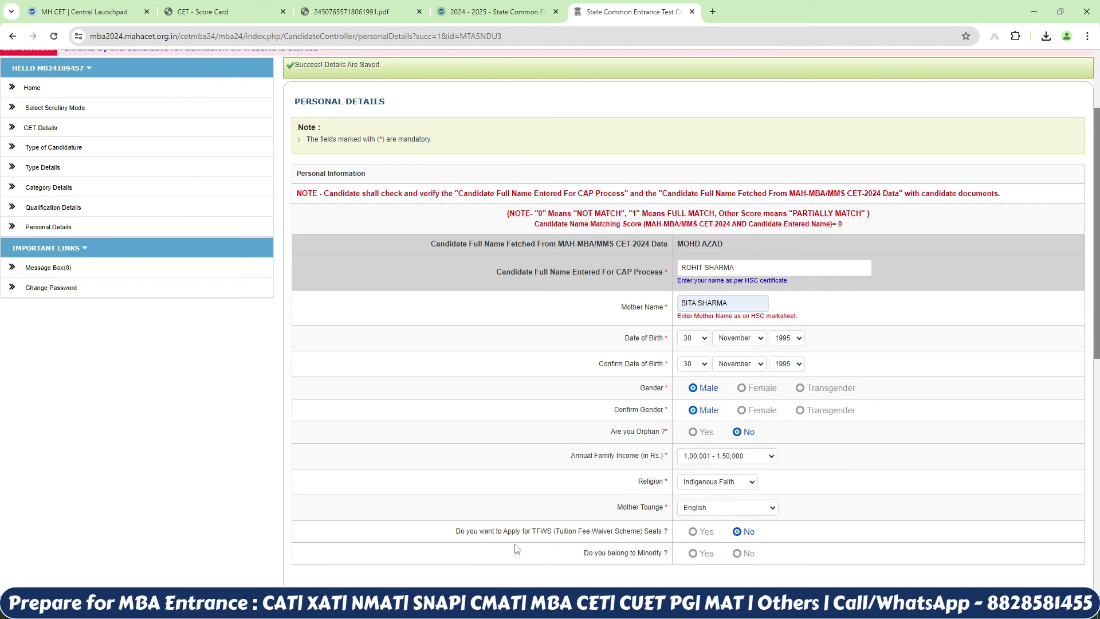
{"action": "left_click_drag", "start_coordinate": [1097, 310], "coordinate": [1097, 381]}
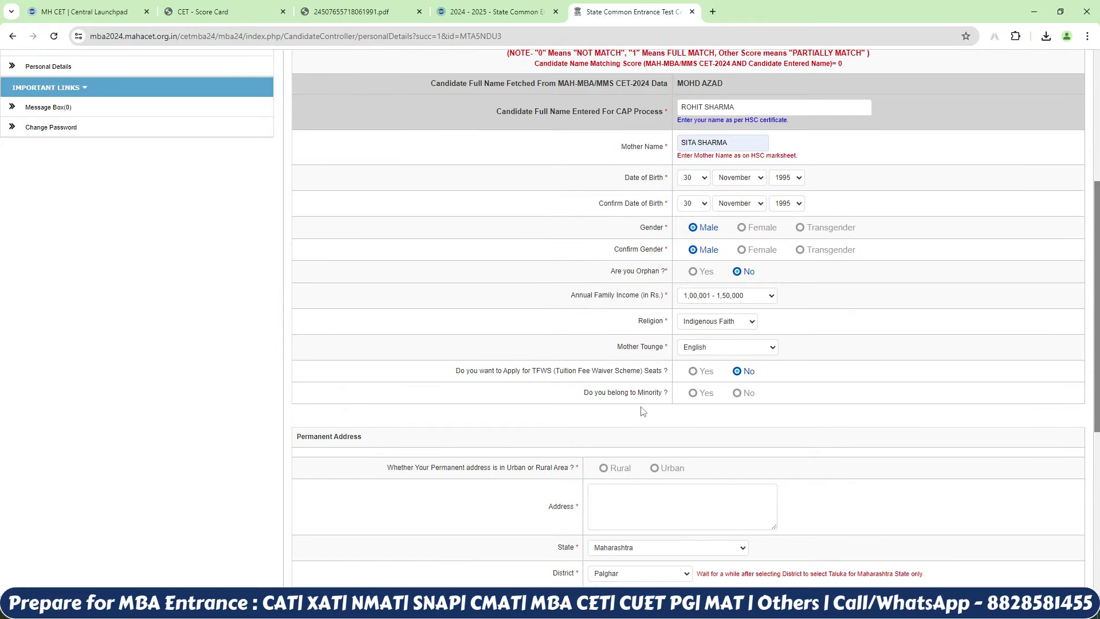
{"action": "left_click", "coordinate": [695, 394]}
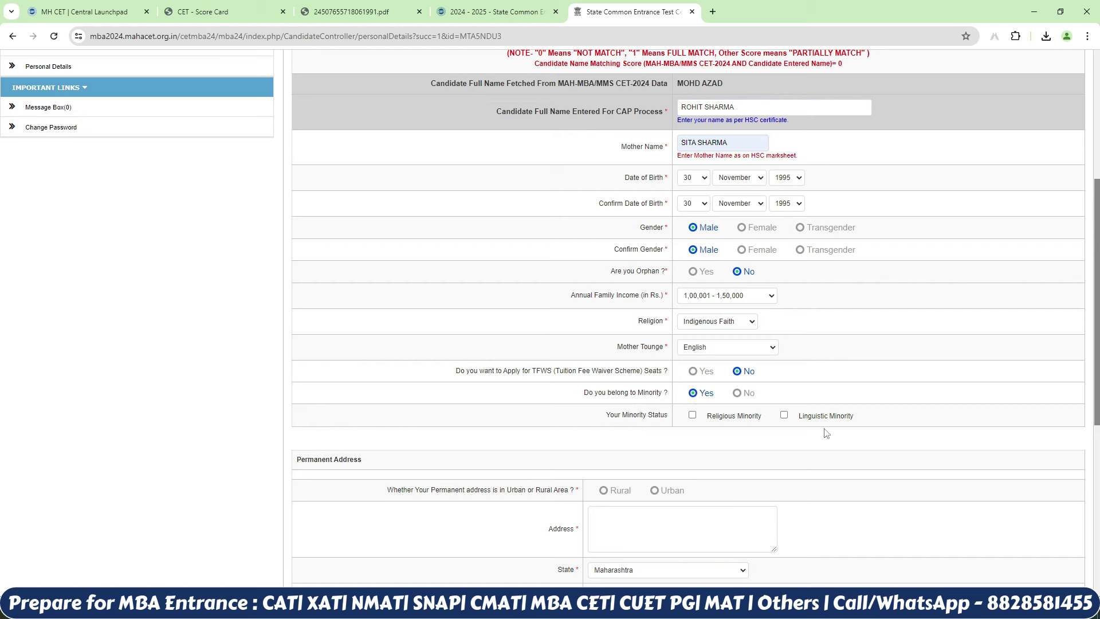
{"action": "left_click", "coordinate": [738, 393]}
Step: Enter an Urban permanent address with taluka and village, then save personal details
{"action": "scroll", "coordinate": [737, 400], "scroll_direction": "down", "scroll_amount": 4}
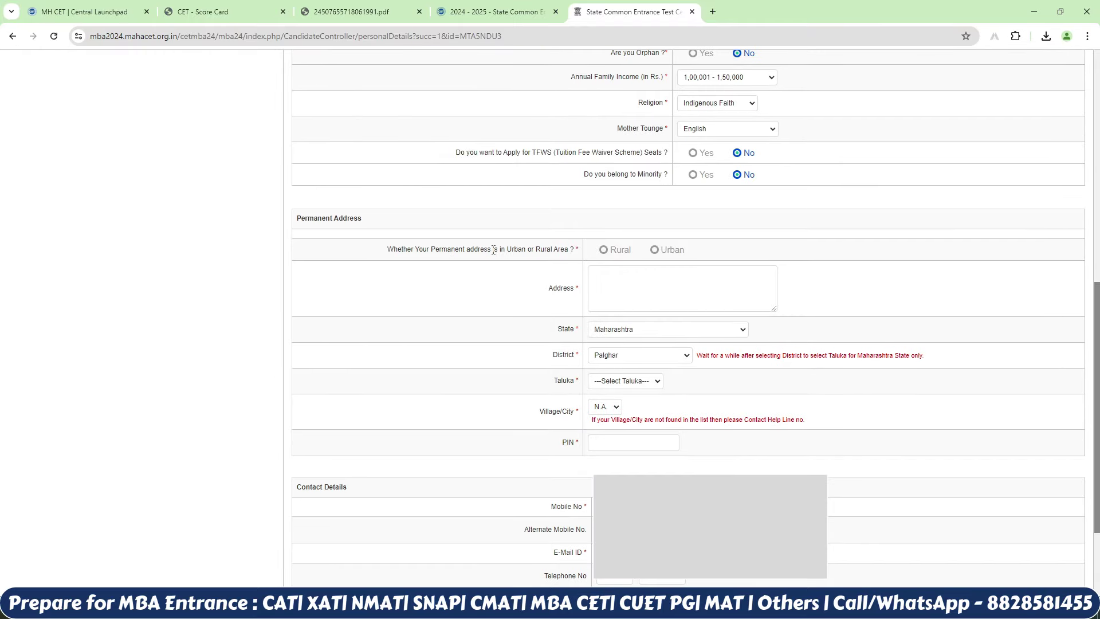
{"action": "left_click", "coordinate": [656, 251]}
{"action": "left_click", "coordinate": [644, 292]}
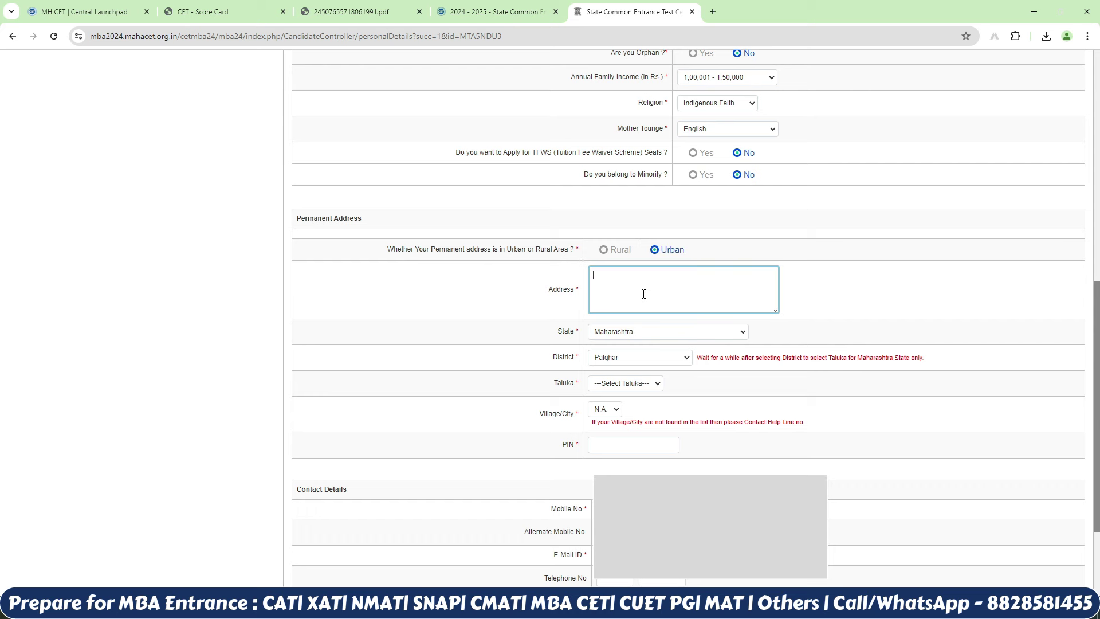
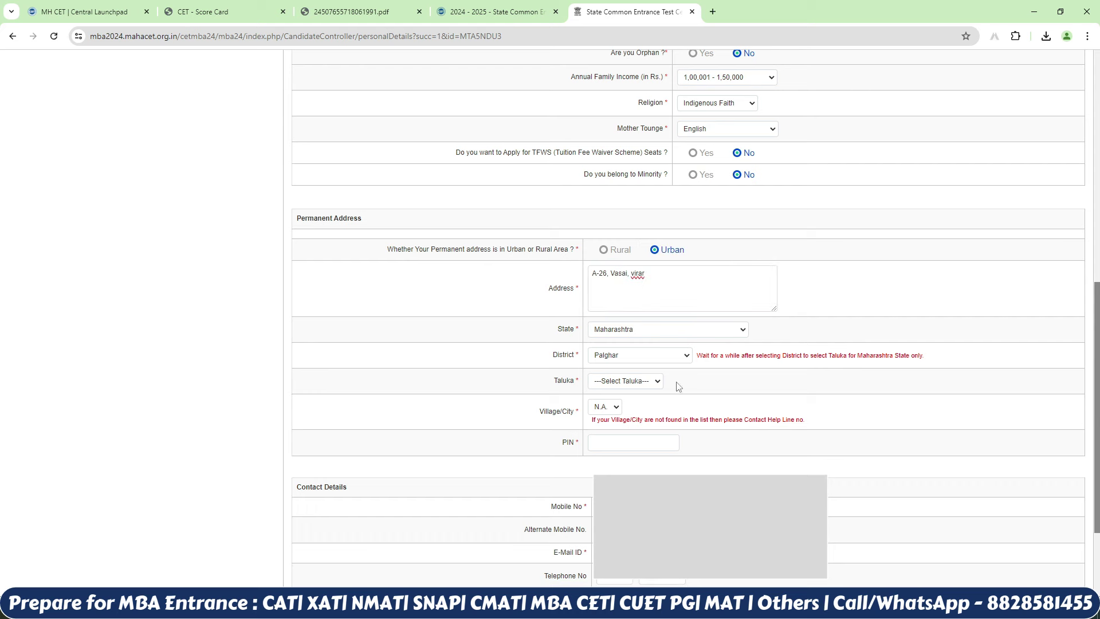
{"action": "left_click", "coordinate": [625, 383]}
{"action": "left_click", "coordinate": [609, 434]}
{"action": "left_click", "coordinate": [652, 411]}
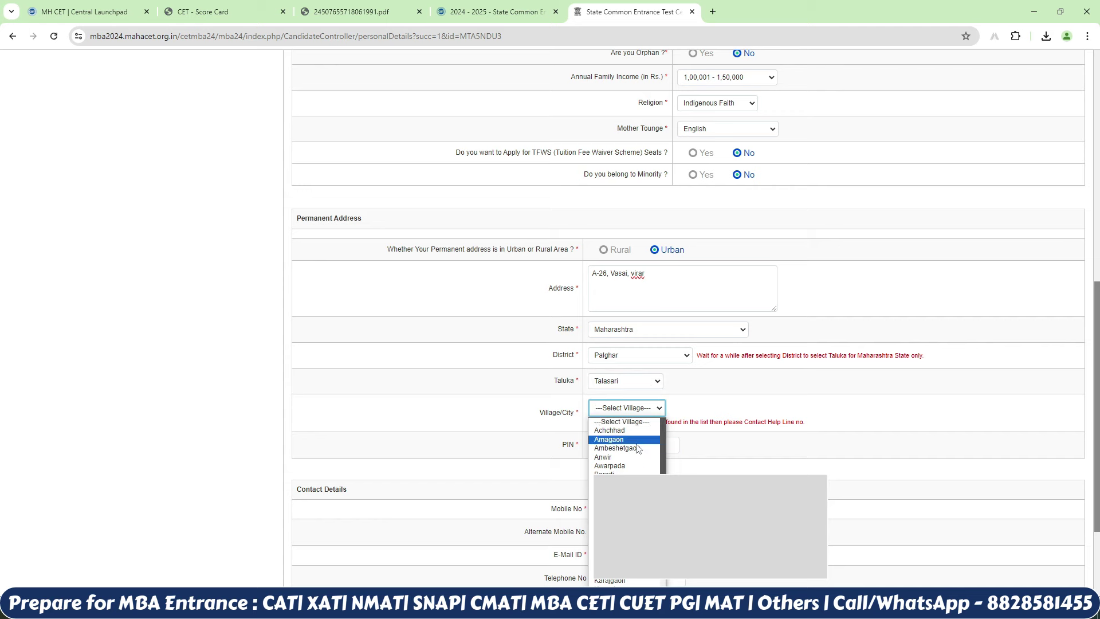
{"action": "left_click", "coordinate": [619, 453]}
{"action": "scroll", "coordinate": [746, 459], "scroll_direction": "up", "scroll_amount": 2}
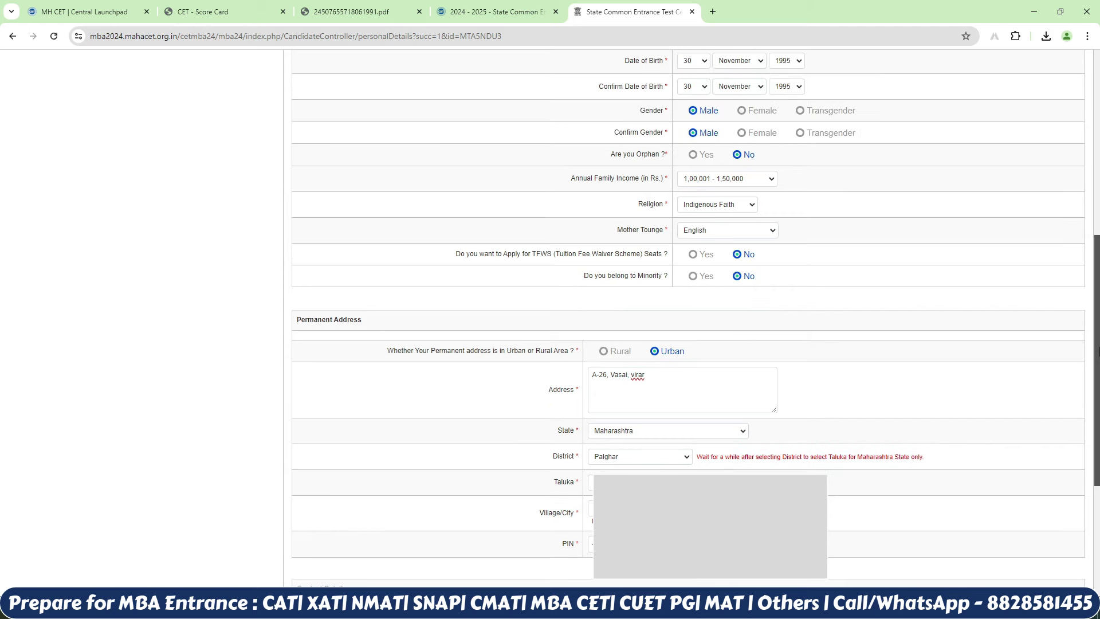
{"action": "scroll", "coordinate": [688, 321], "scroll_direction": "down", "scroll_amount": 5}
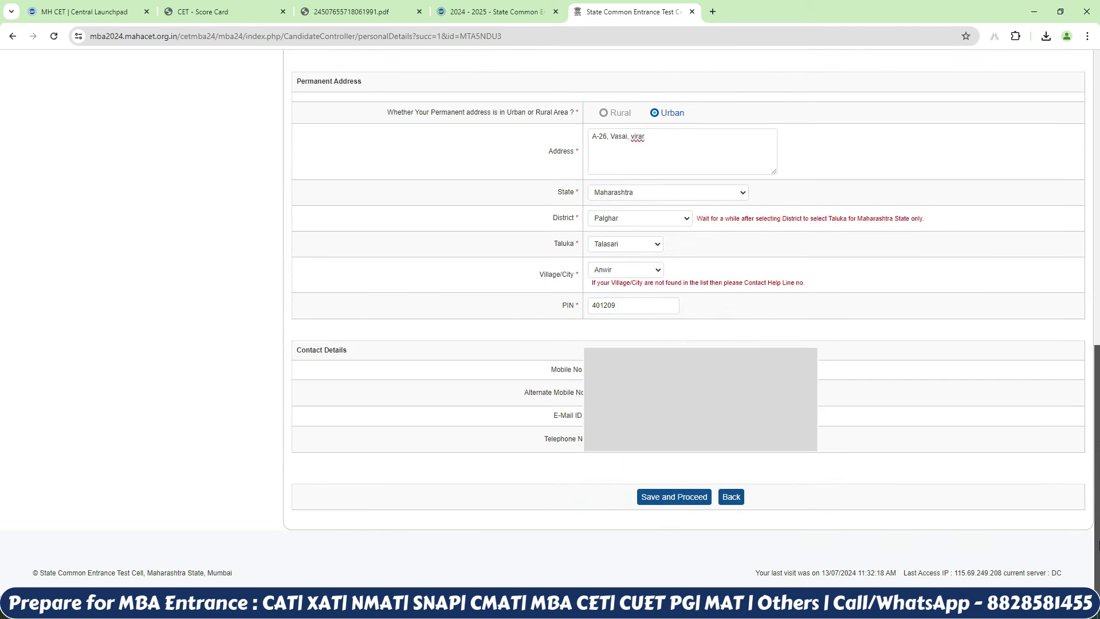
{"action": "left_click", "coordinate": [682, 497]}
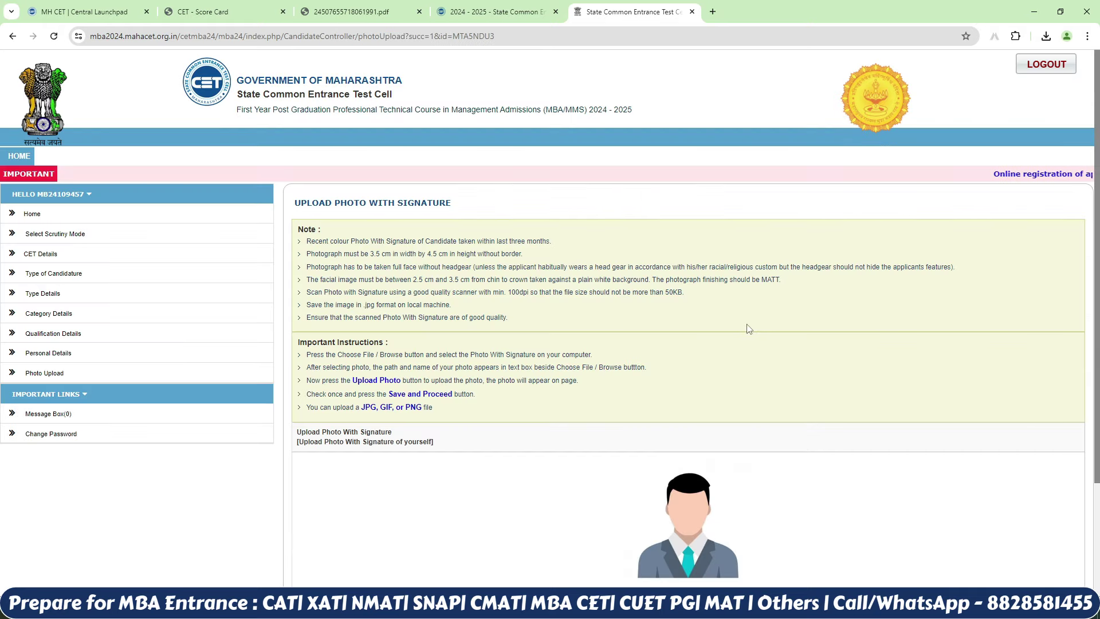
Step: Submit the seven uploaded documents and scroll through the Printable Application Form
{"action": "scroll", "coordinate": [1096, 402], "scroll_direction": "down", "scroll_amount": 3}
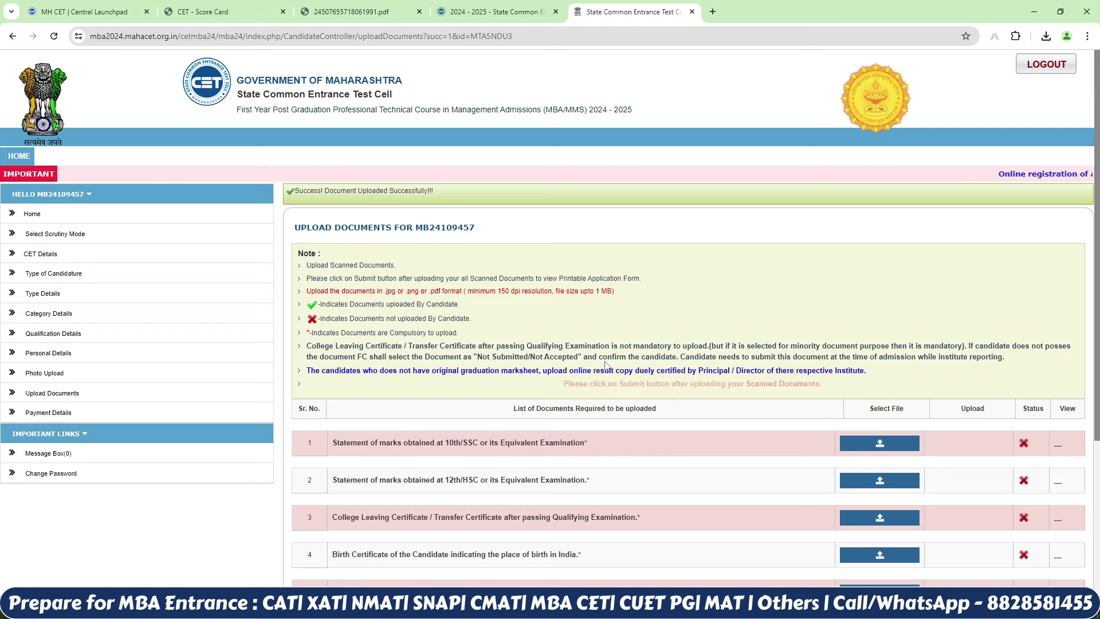
{"action": "scroll", "coordinate": [1095, 238], "scroll_direction": "down", "scroll_amount": 1}
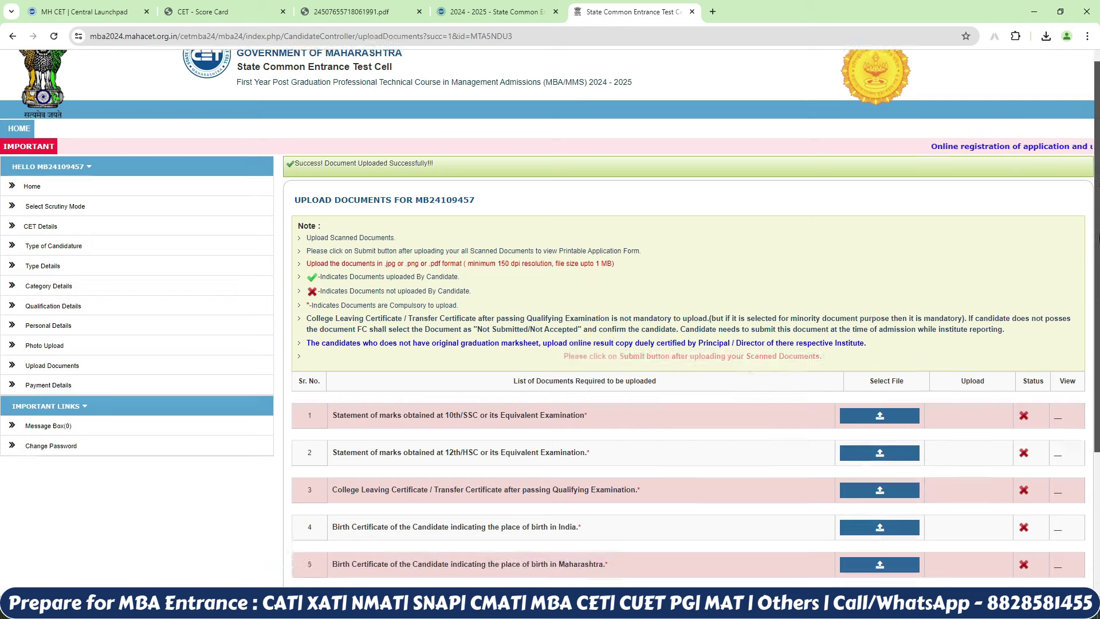
{"action": "scroll", "coordinate": [543, 277], "scroll_direction": "down", "scroll_amount": 3}
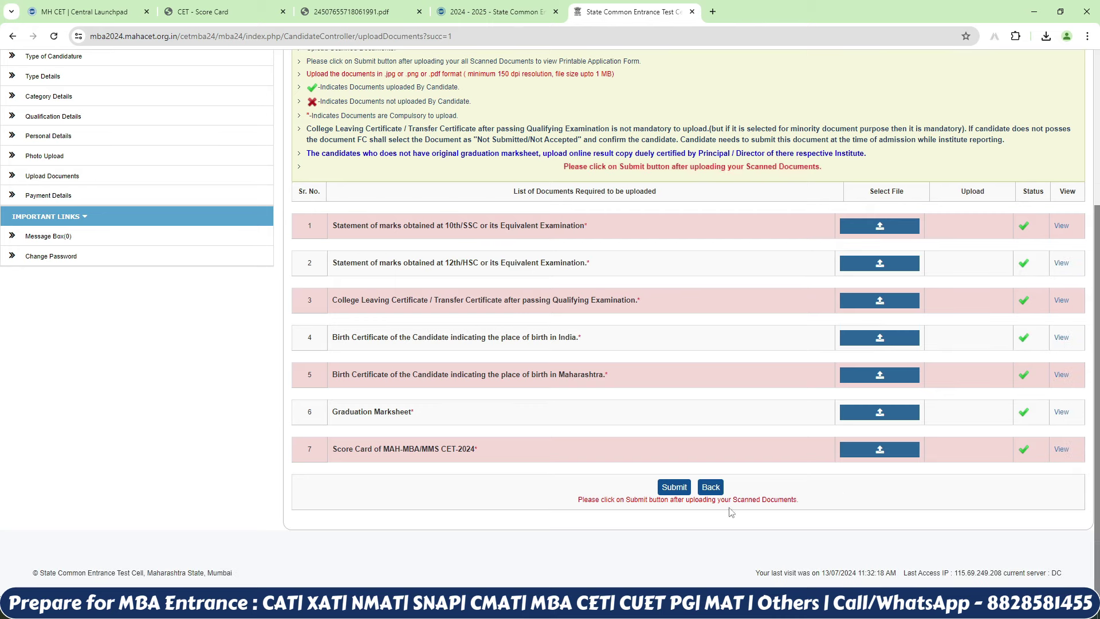
{"action": "left_click", "coordinate": [667, 488]}
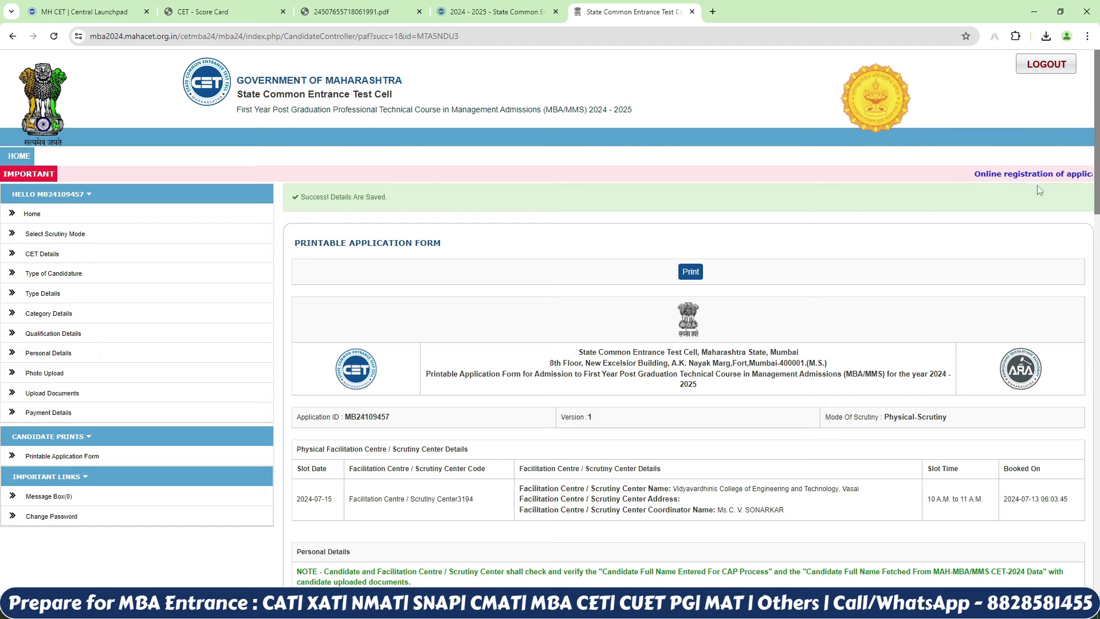
{"action": "scroll", "coordinate": [596, 281], "scroll_direction": "down", "scroll_amount": 15}
{"action": "scroll", "coordinate": [533, 438], "scroll_direction": "down", "scroll_amount": 4}
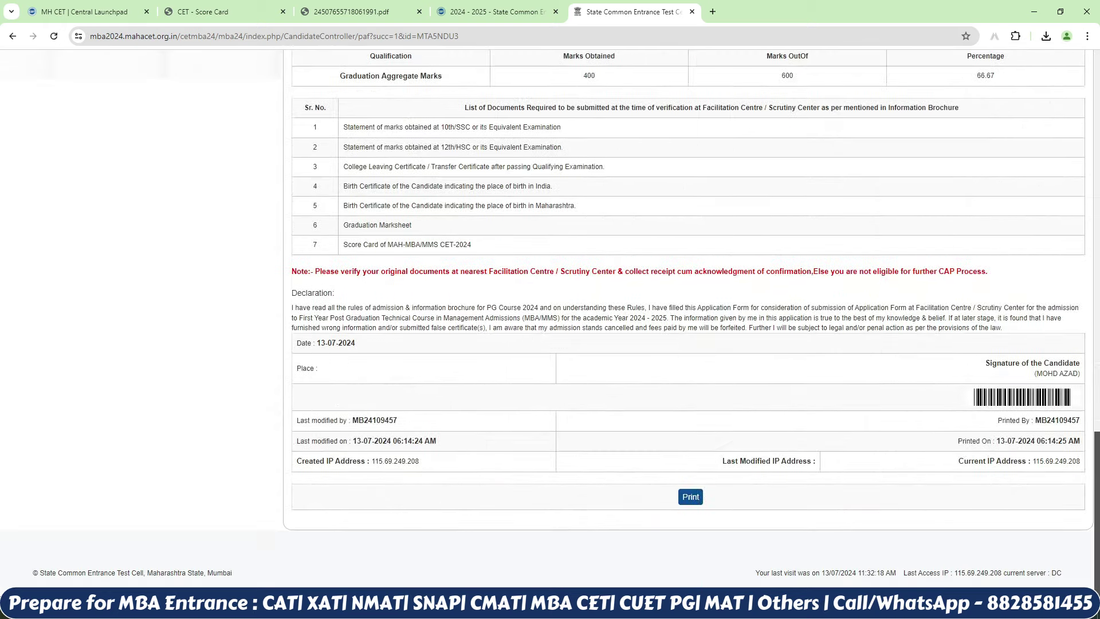